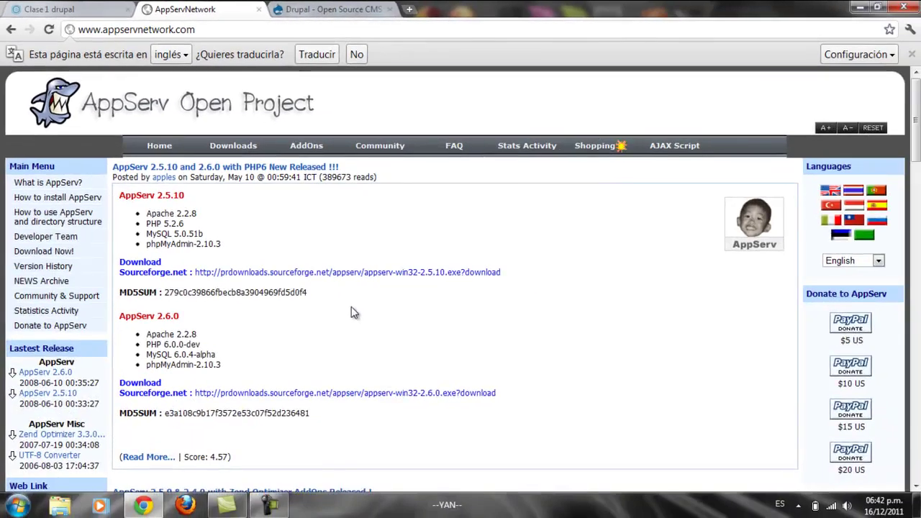
Step: Launch appserv-win32-2.5.10 (1).exe from the Descargas folder in Windows Explorer
key(super+e)
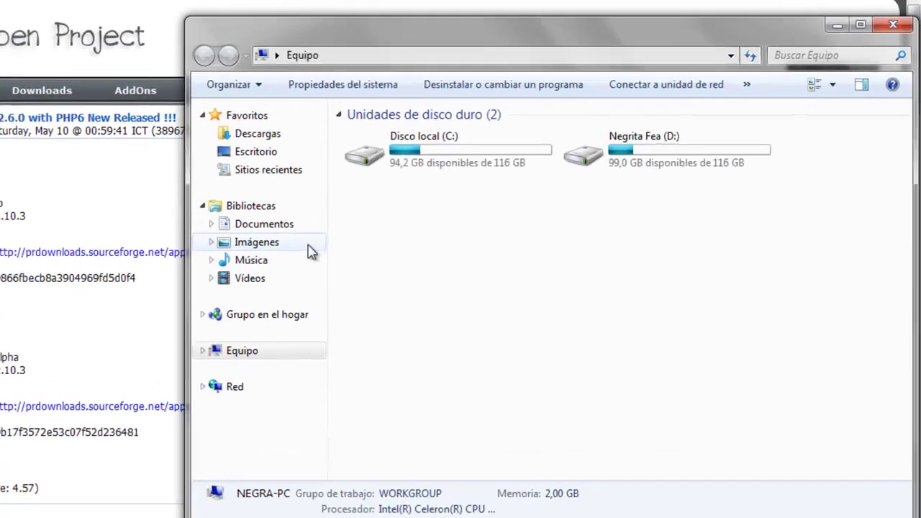
click(253, 139)
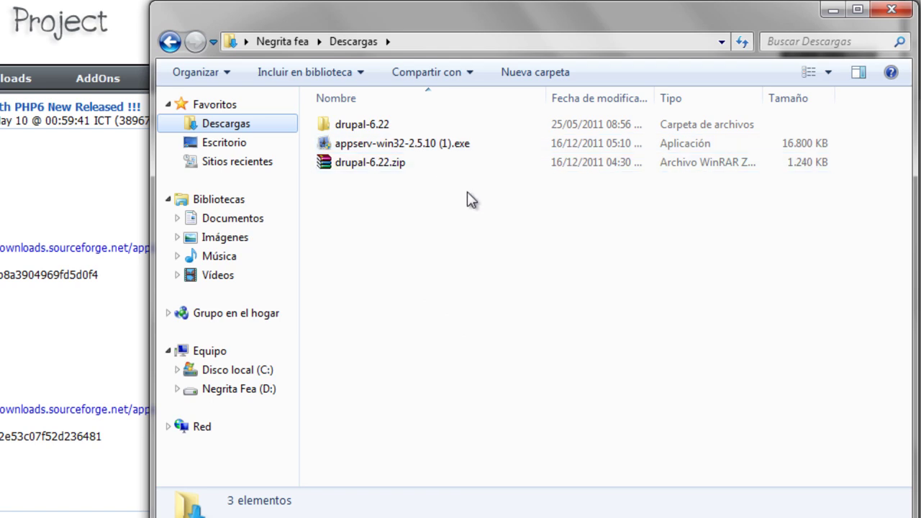
double_click(424, 143)
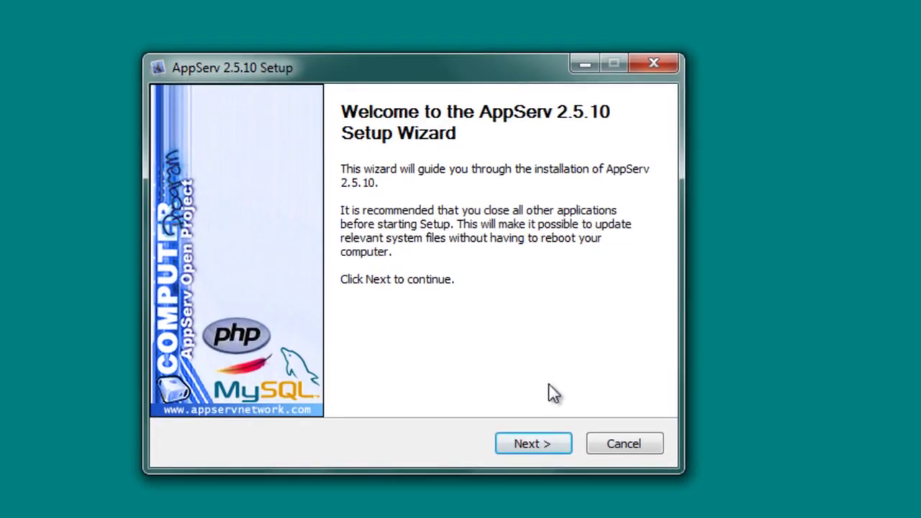
Step: Accept the licence, keeping install location C:\AppServ and the default components
click(533, 443)
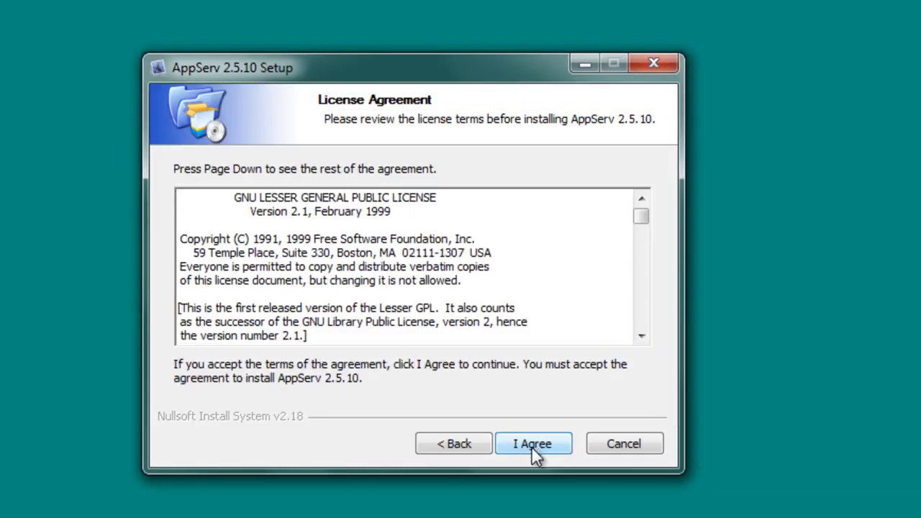
drag(641, 216, 640, 332)
click(540, 441)
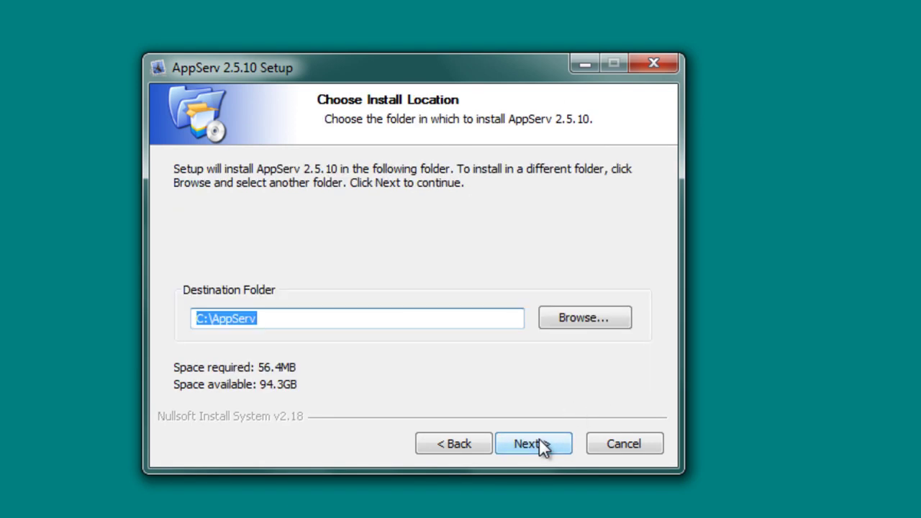
click(541, 440)
click(540, 440)
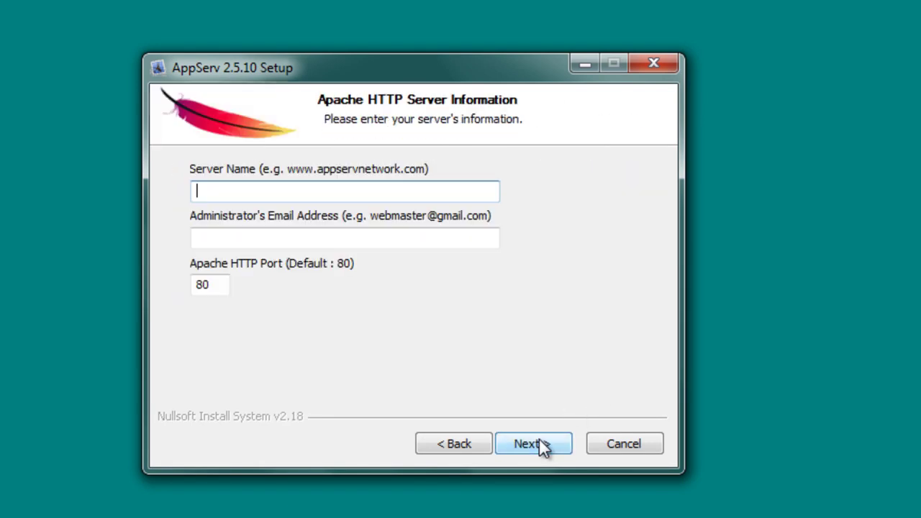
Step: Enter server name localhost, the administrator email and Apache HTTP port 8080
text(localhost)
click(270, 237)
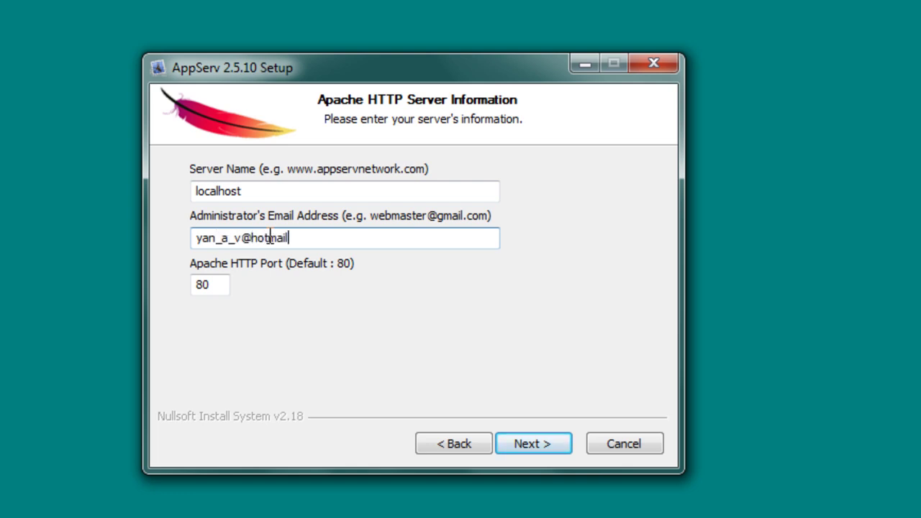
key(Tab)
text(8080)
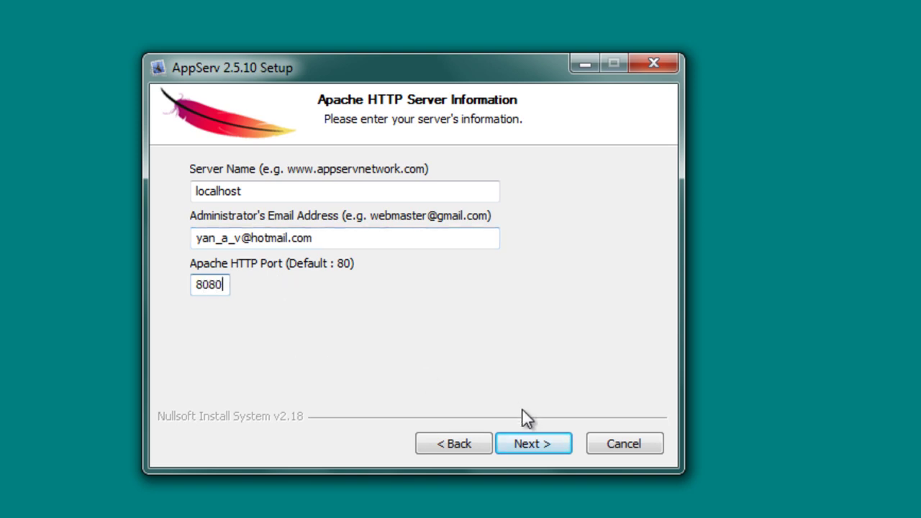
click(532, 436)
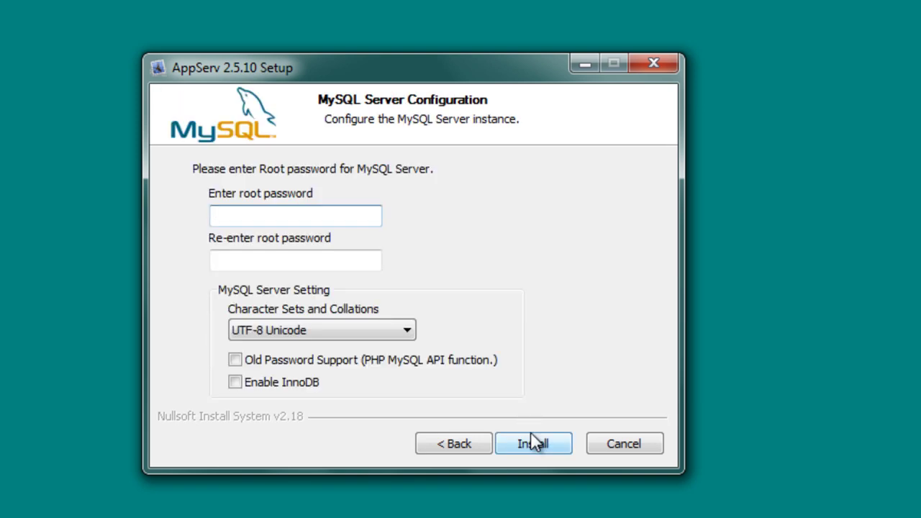
Step: Confirm the MySQL root password, enable Old Password Support and InnoDB, and begin installing
key(Tab)
text(12)
click(244, 358)
click(238, 384)
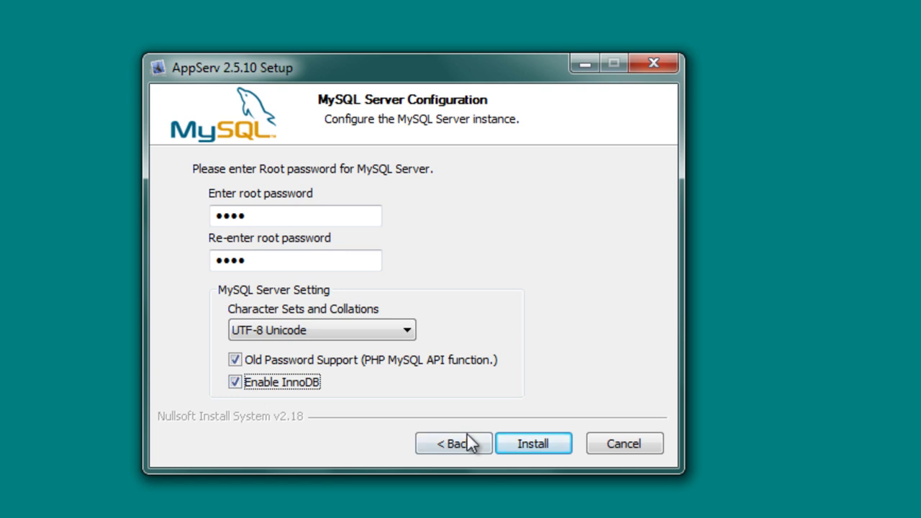
click(530, 447)
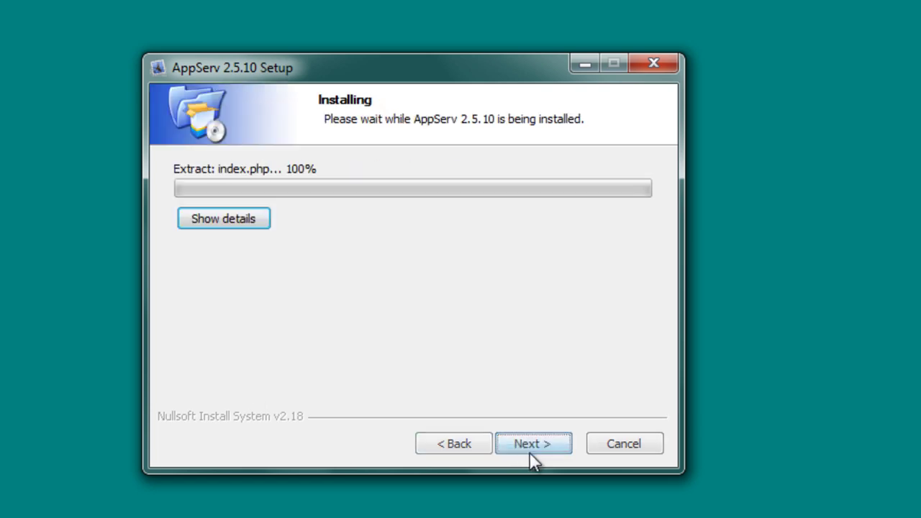
Step: Show the extracted-files log during installation, then bring the web browser back
click(220, 219)
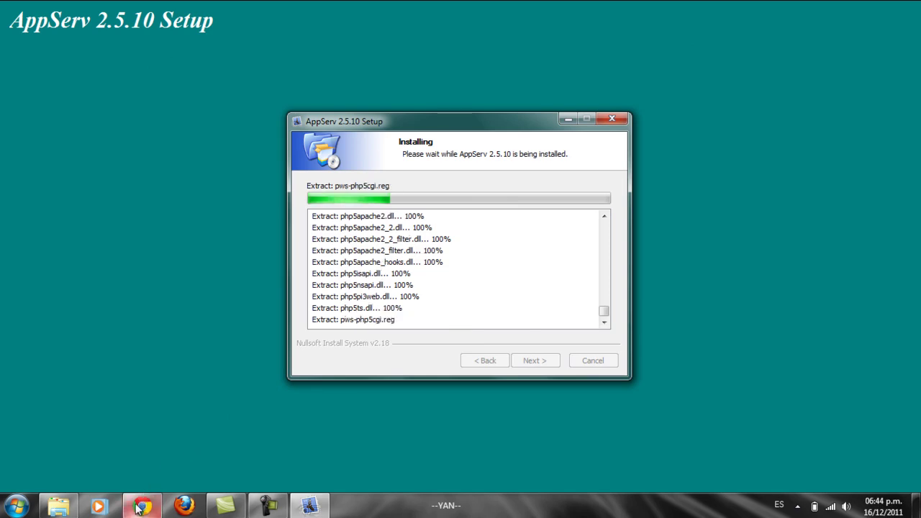
click(143, 506)
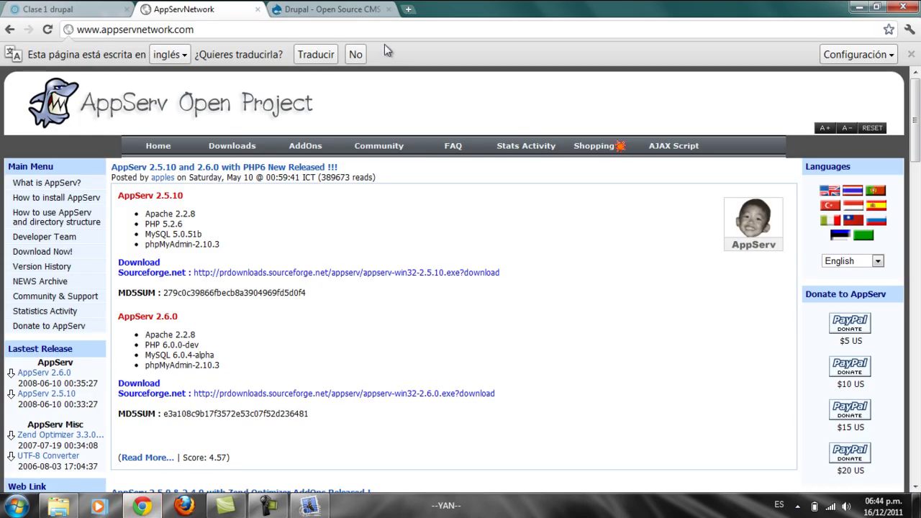
Step: Browse drupal.org's Drupal 6 downloads to the 6.22 release, then close the Drupal and AppServNetwork tabs
click(347, 10)
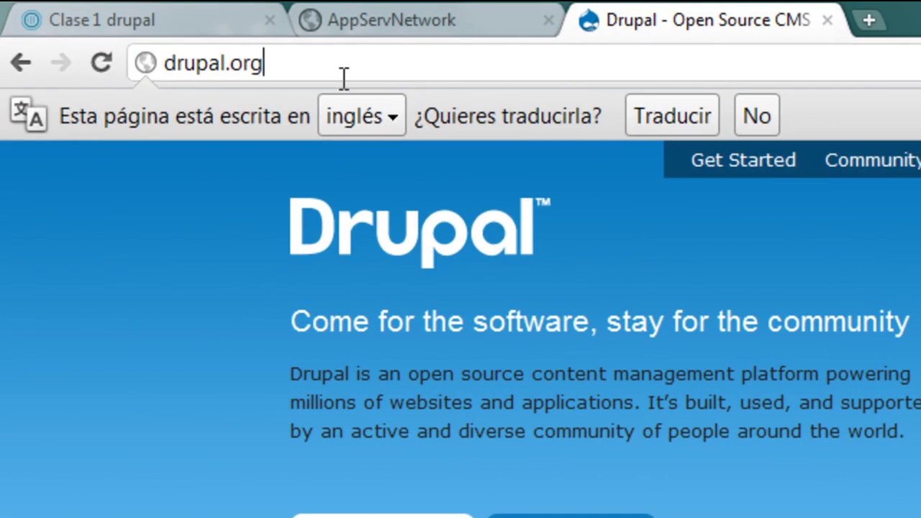
drag(280, 64, 142, 63)
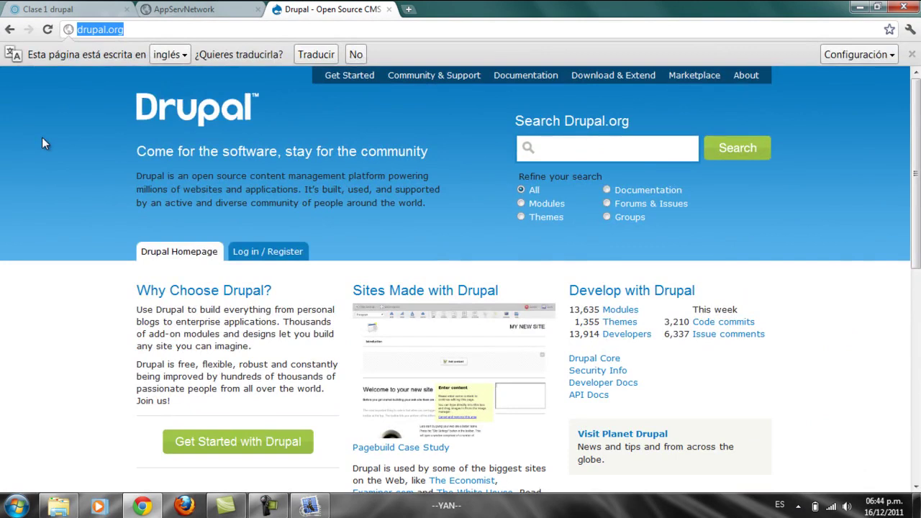
click(613, 80)
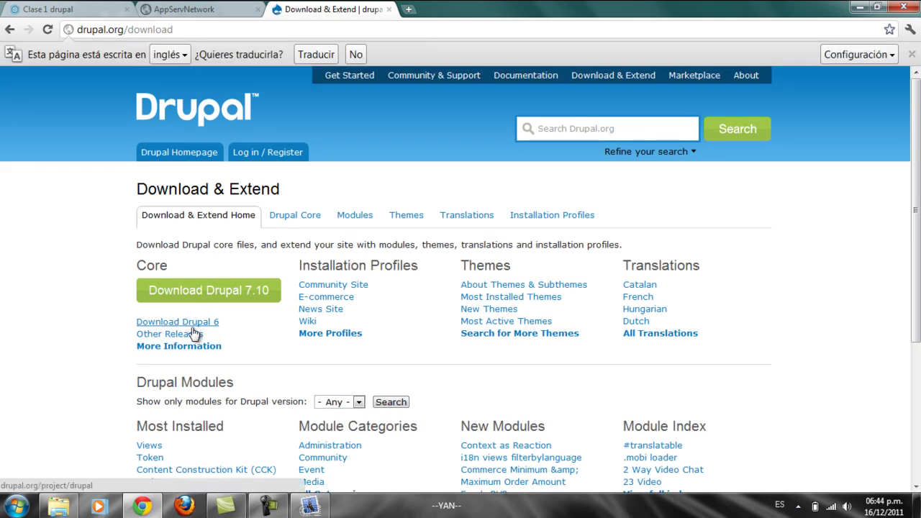
click(193, 325)
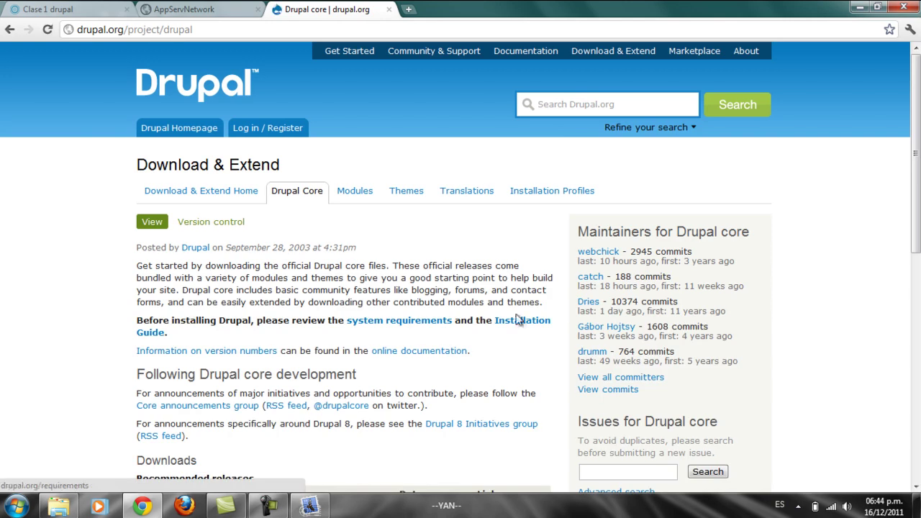
scroll(915, 189, down, 3)
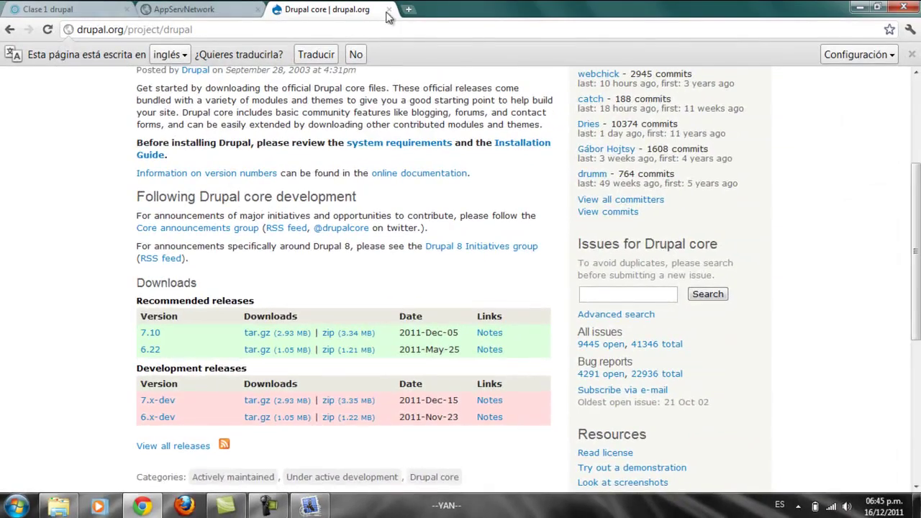
click(388, 11)
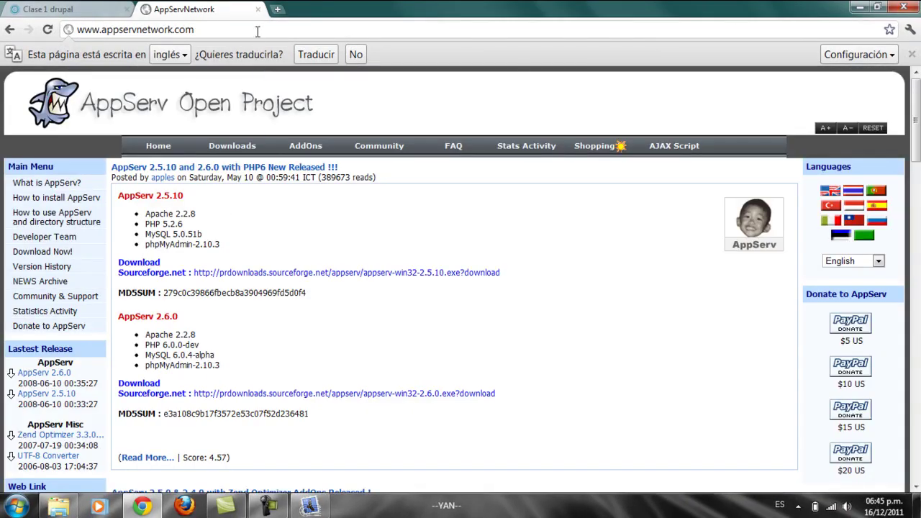
key(ctrl+w)
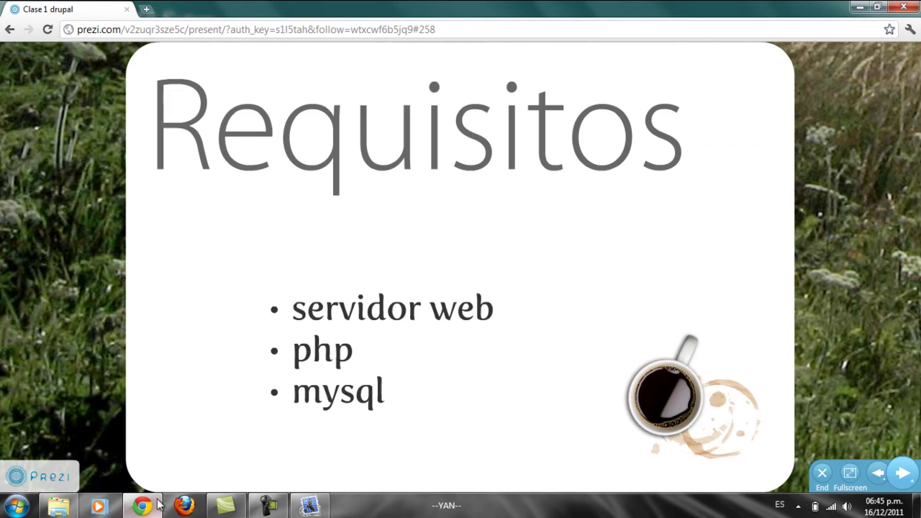
Step: Select the drupal-6.22 folder in Descargas, starting and then cancelling its deletion
click(72, 506)
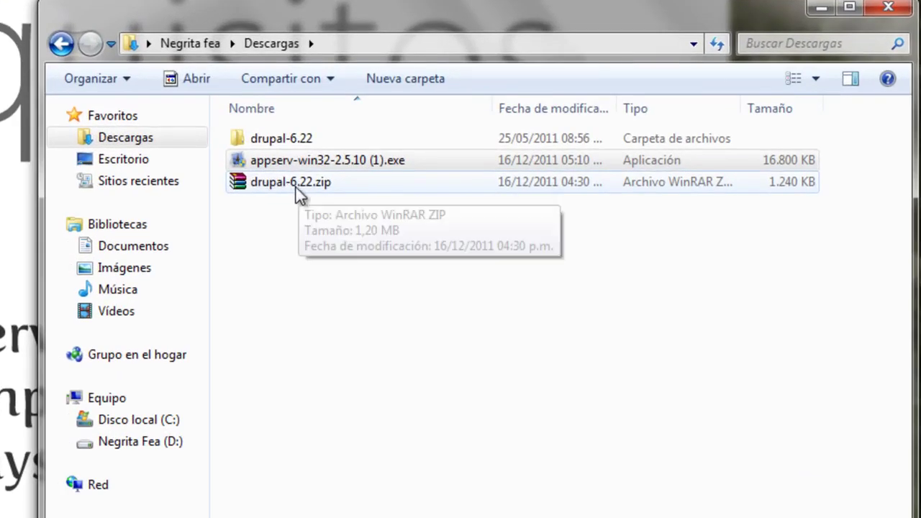
click(350, 147)
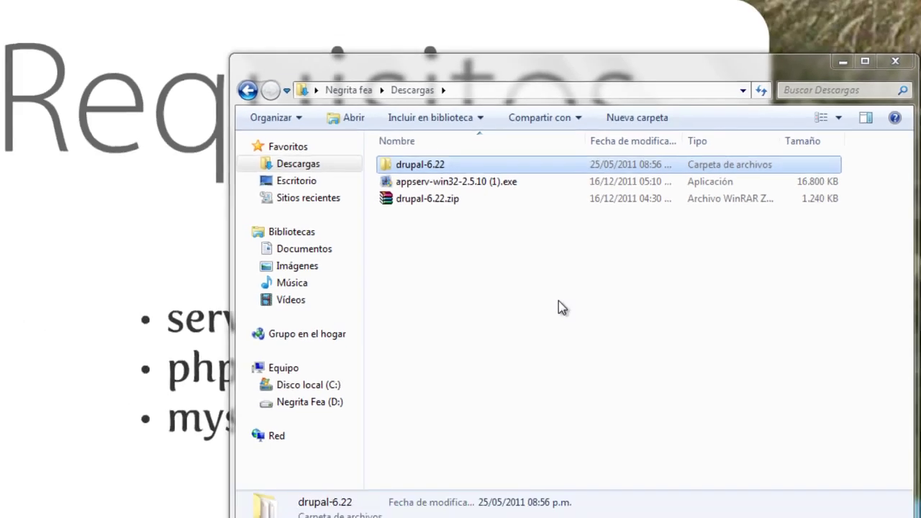
key(Delete)
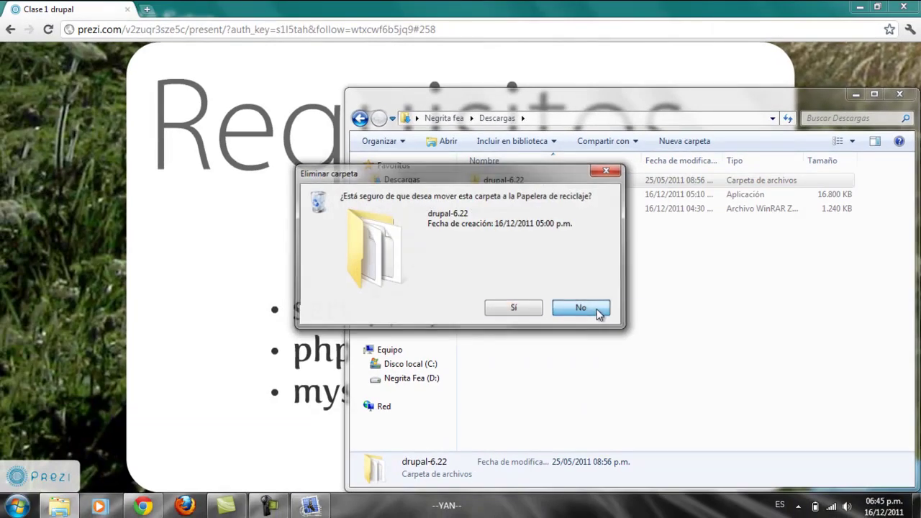
click(591, 309)
Step: Check the AppServ installer, look over drupal-6.22.zip's options, then minimize the Descargas window
click(310, 506)
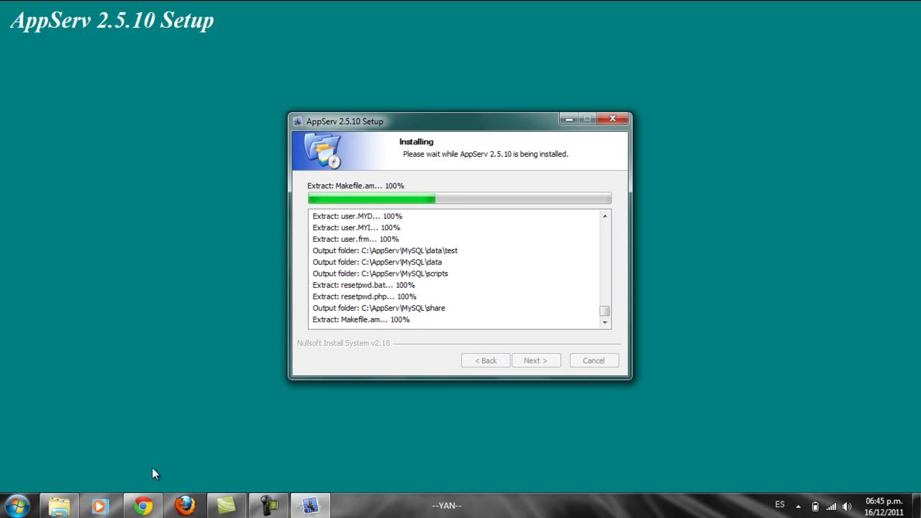
click(59, 506)
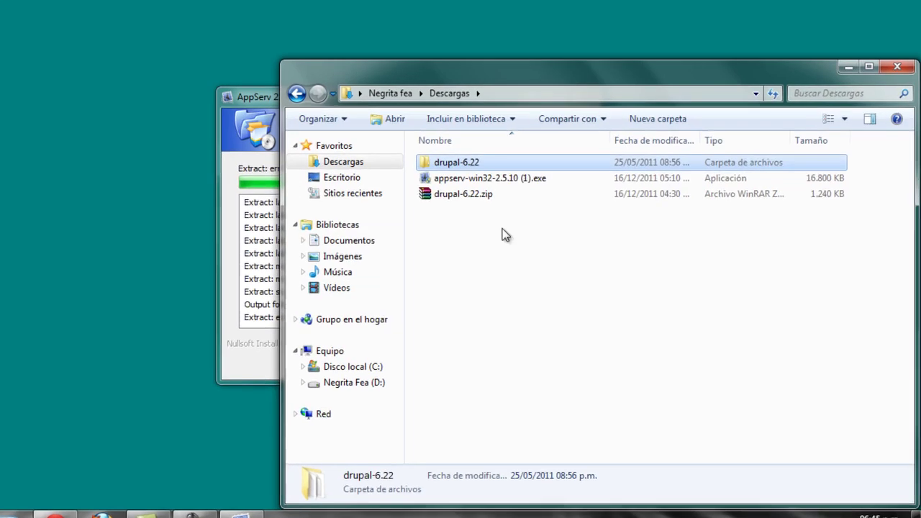
click(484, 198)
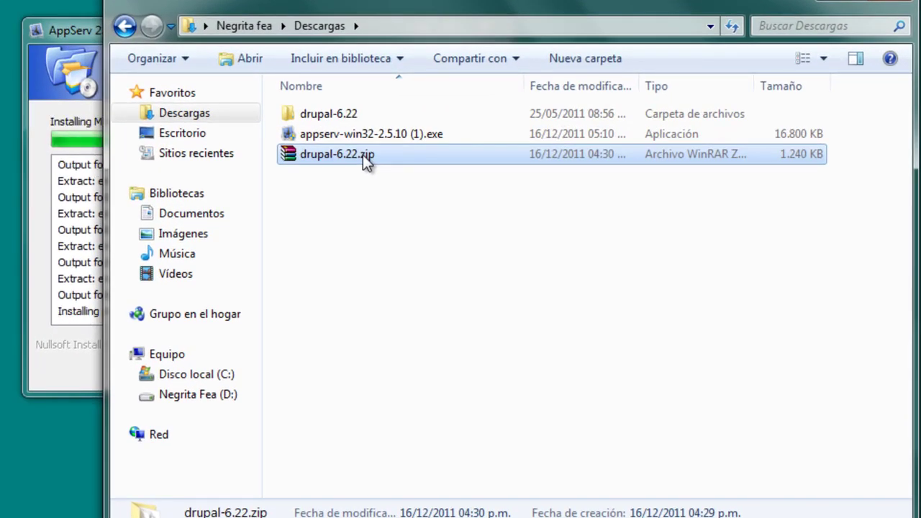
right_click(363, 155)
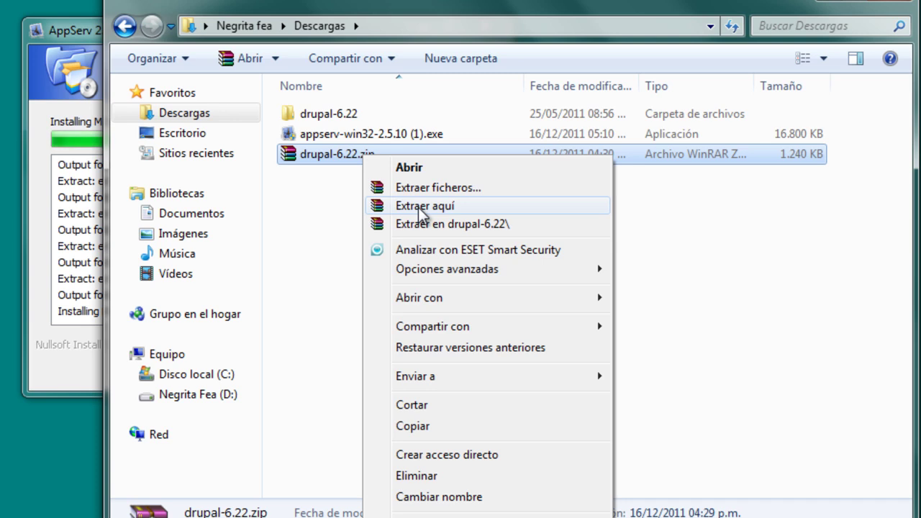
click(315, 233)
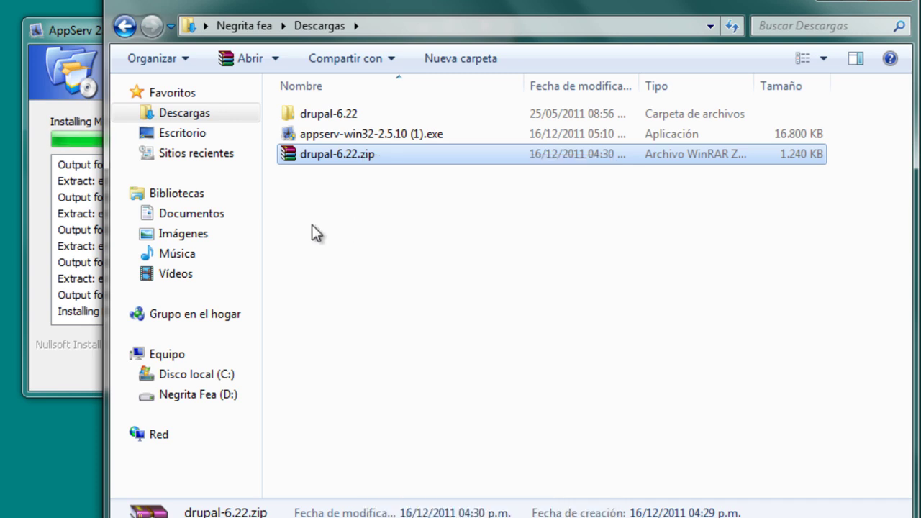
click(352, 119)
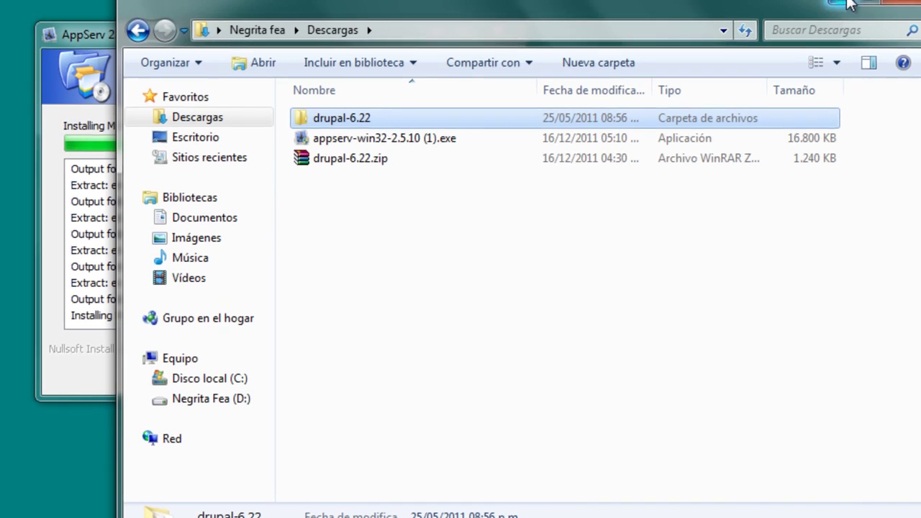
click(842, 2)
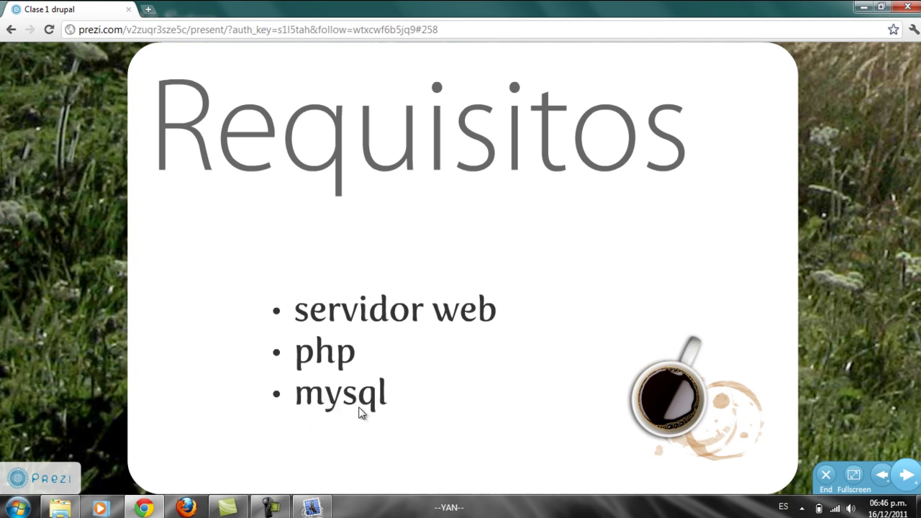
Step: Minimize Chrome so the AppServ installer shows its completion page
click(864, 9)
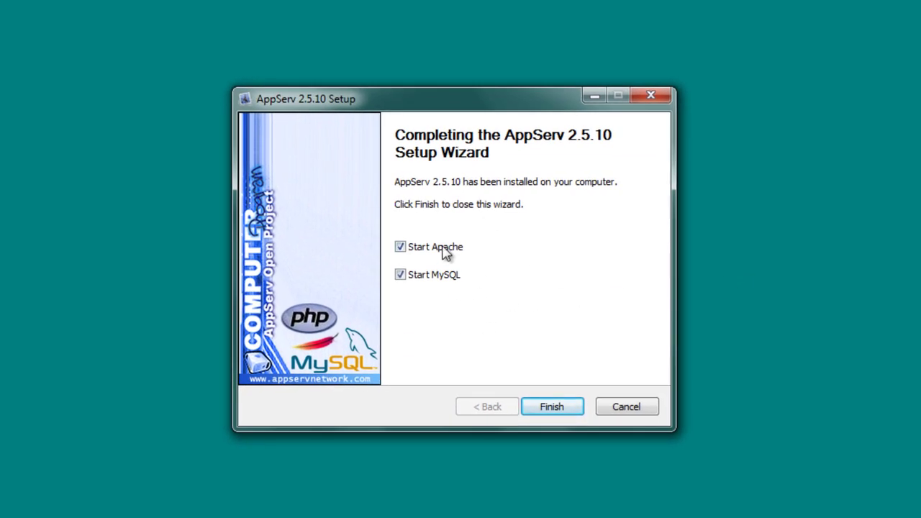
Step: Finish the AppServ setup with Apache and MySQL starting, then refresh the desktop
click(554, 407)
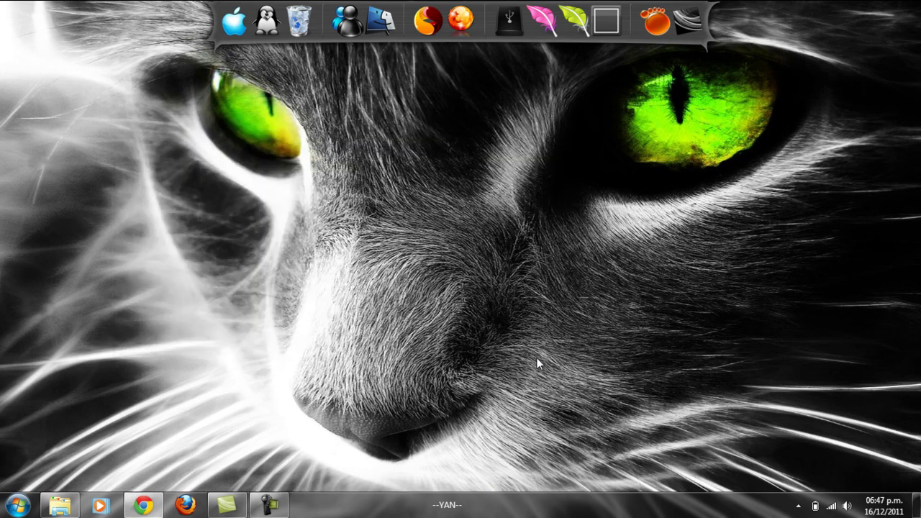
right_click(427, 267)
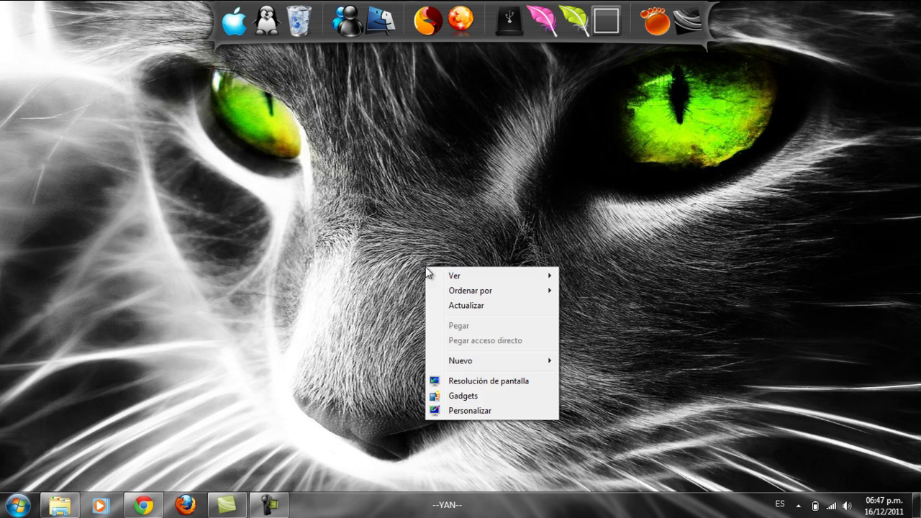
click(452, 307)
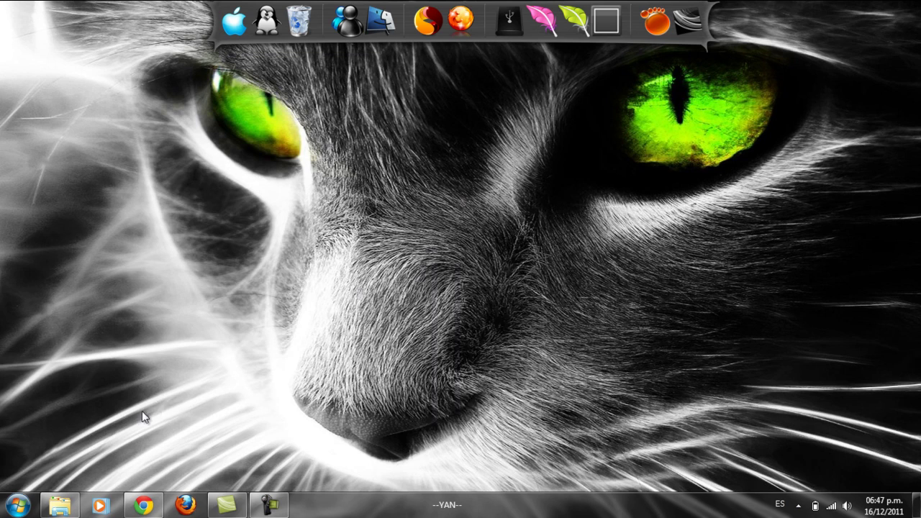
Step: Advance the Prezi presentation to the Instalación slide, then minimize Chrome
click(144, 506)
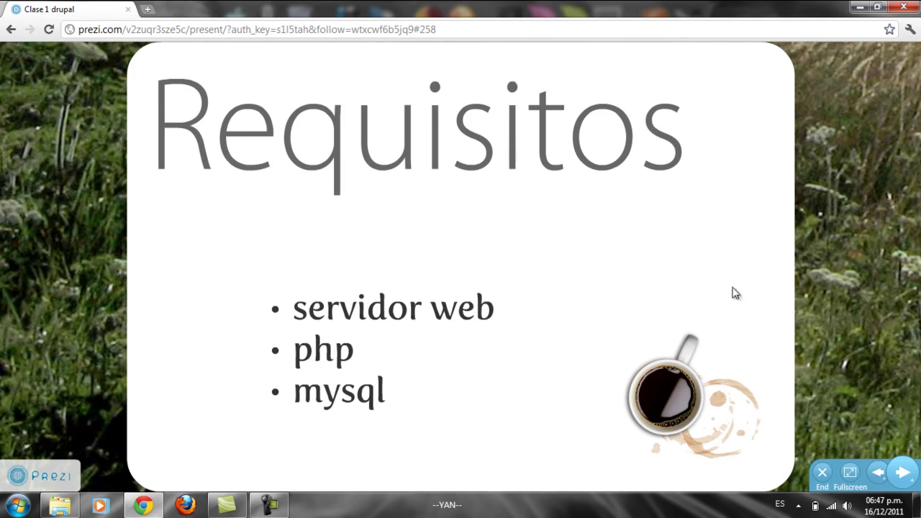
click(903, 471)
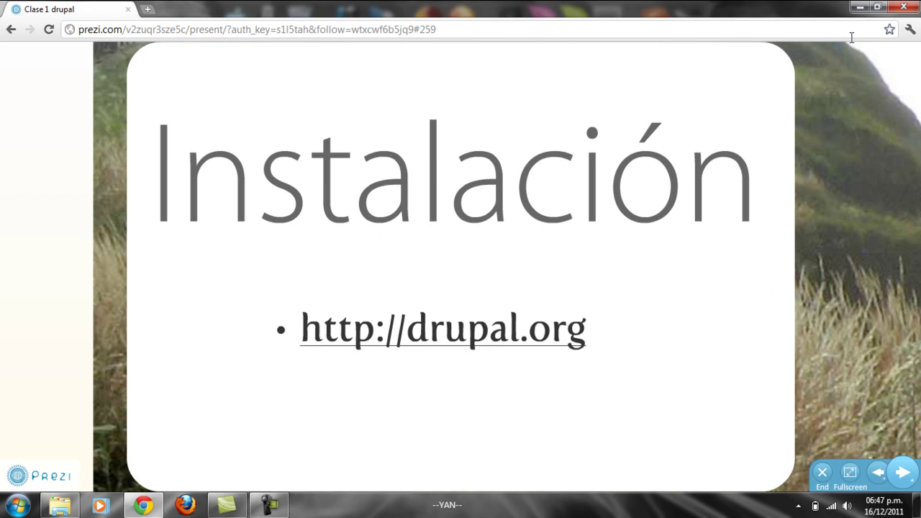
click(860, 9)
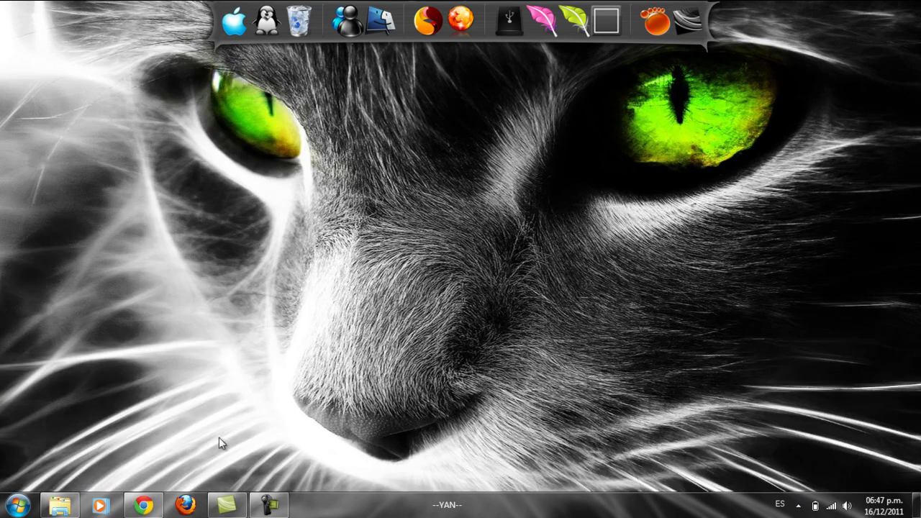
Step: Copy the extracted drupal-6.22 folder in Descargas
click(68, 504)
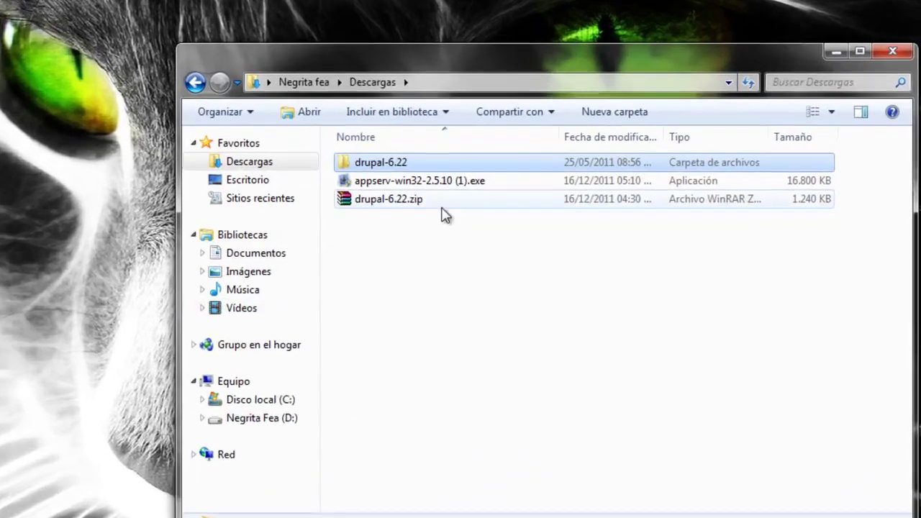
click(362, 195)
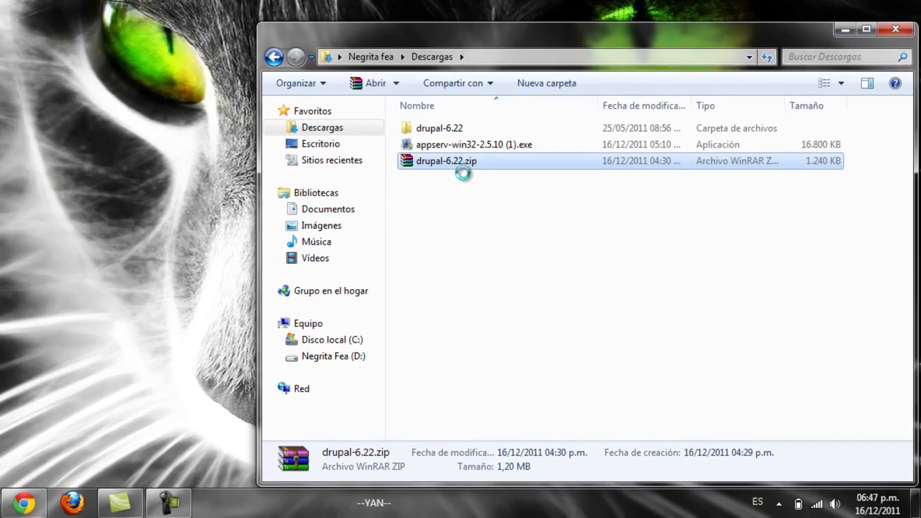
right_click(453, 163)
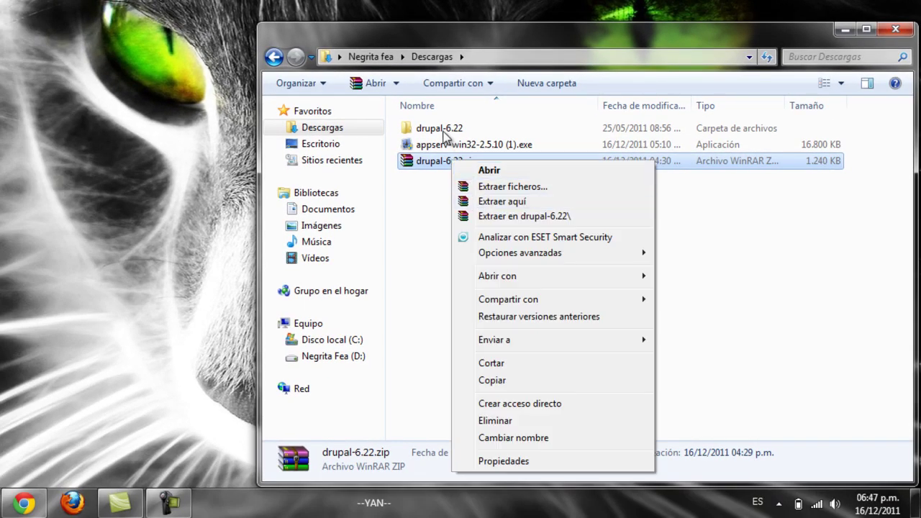
click(444, 137)
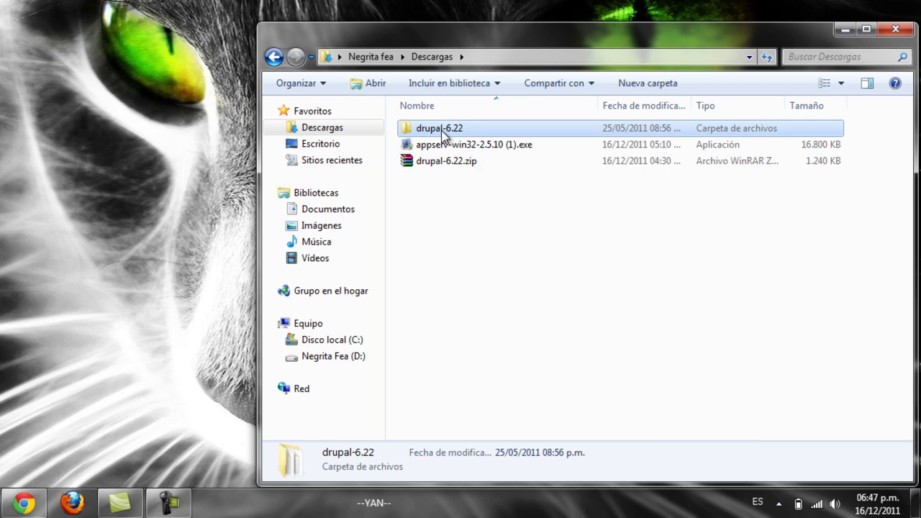
right_click(443, 132)
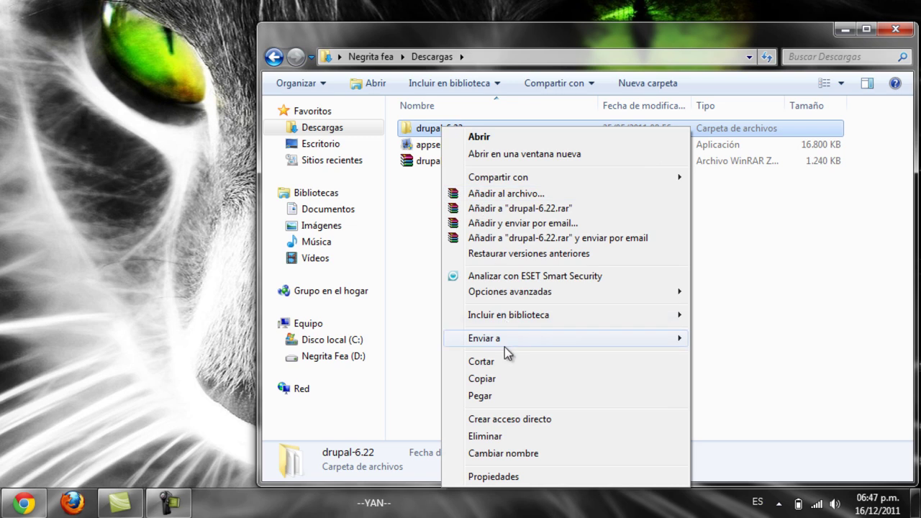
click(503, 380)
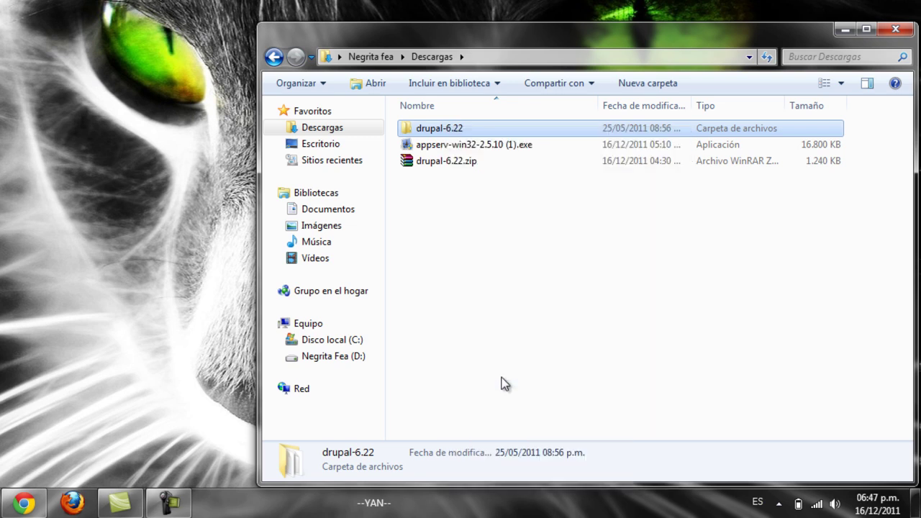
click(338, 343)
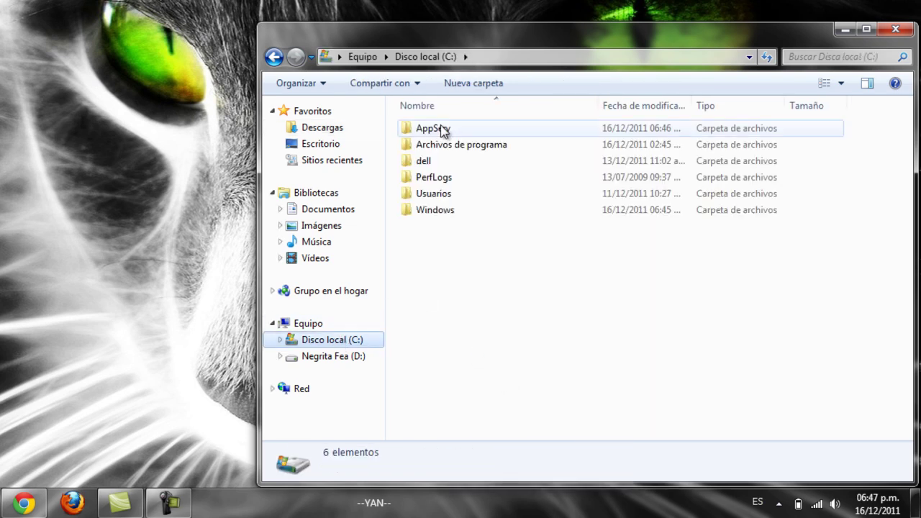
double_click(443, 129)
double_click(436, 178)
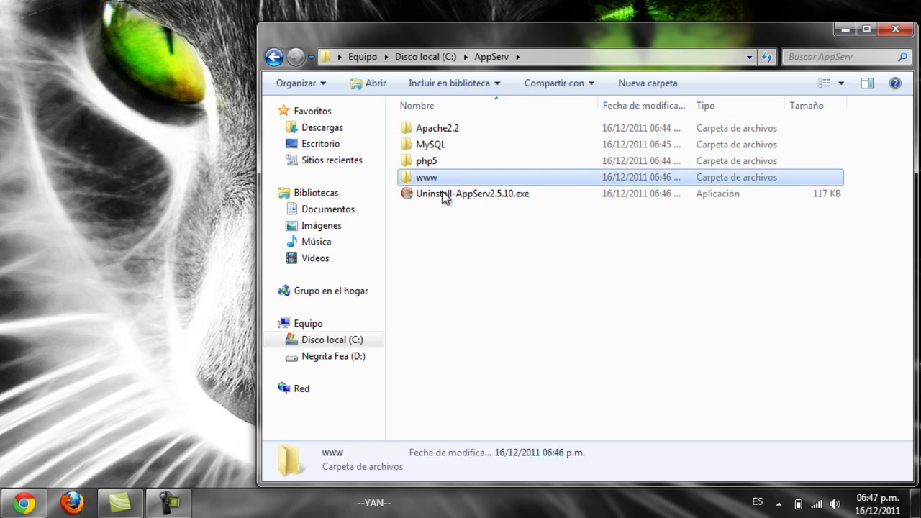
right_click(442, 264)
click(481, 367)
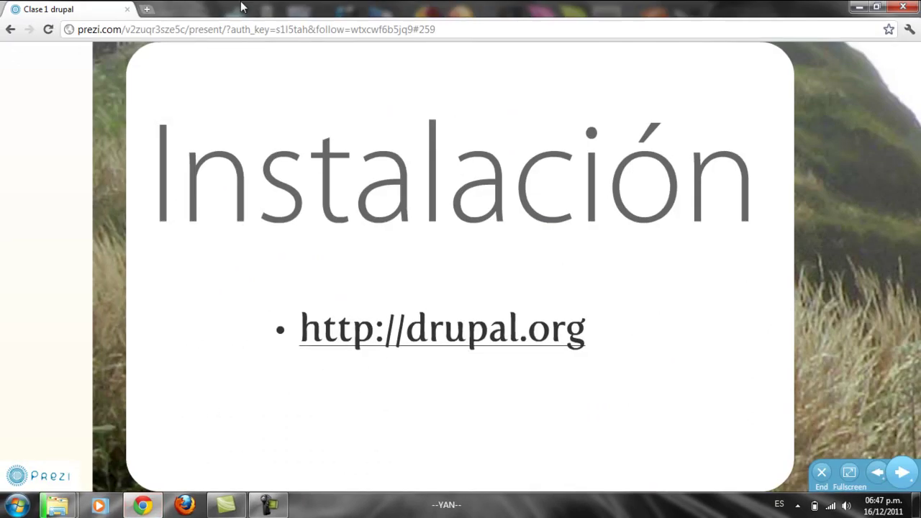
Step: Load localhost:8080/phpmyadmin in a new Chrome tab
click(150, 9)
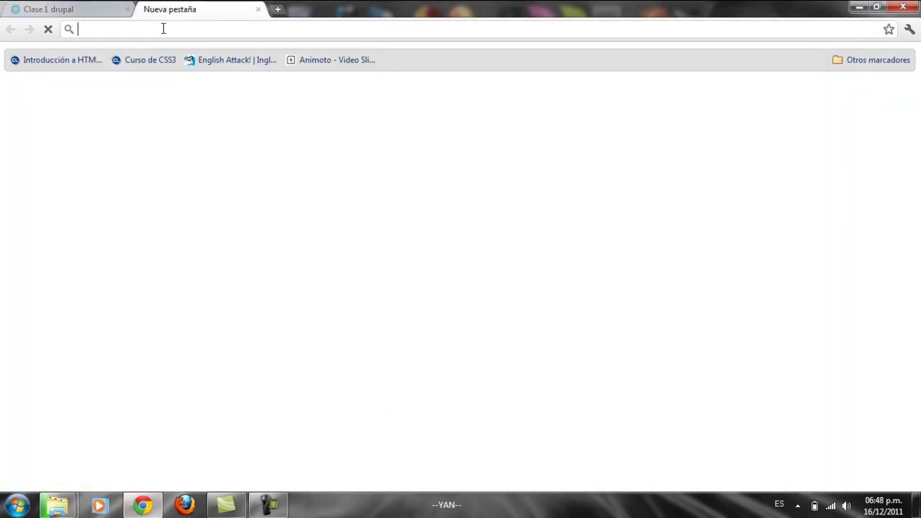
text(localho)
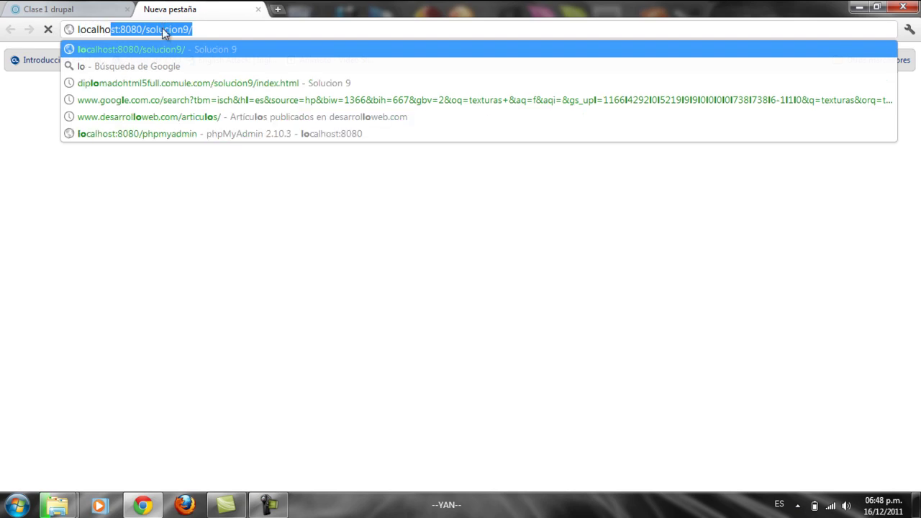
text(st)
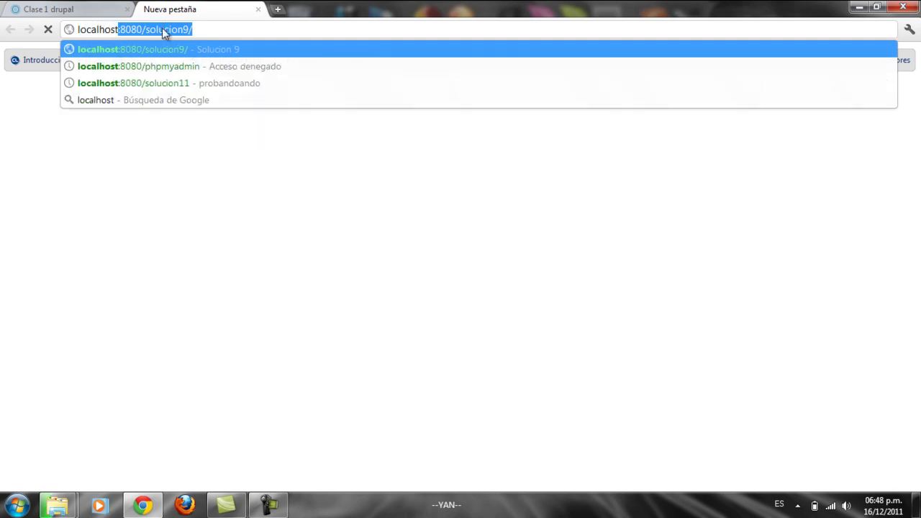
text(:8080/phpmyadmin)
key(Return)
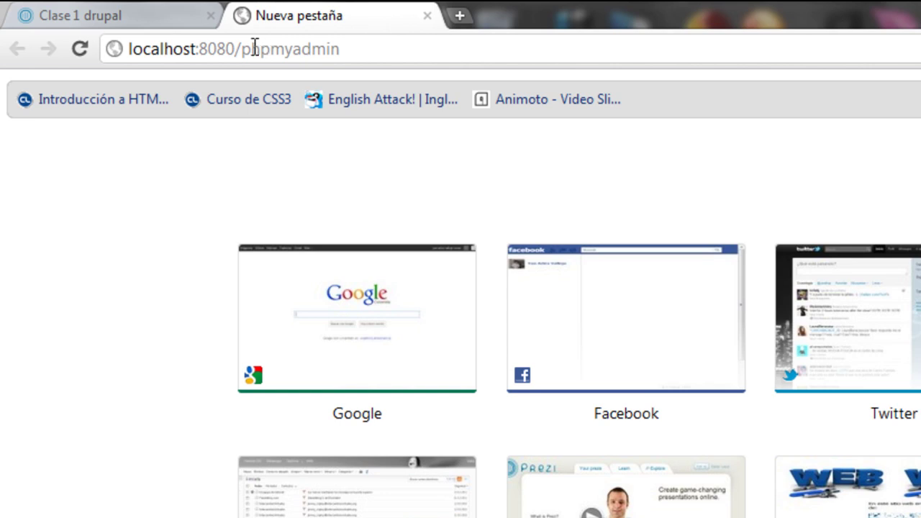
Step: Edit the address to localhost/phpmyadmin by removing the :8080 port
click(218, 47)
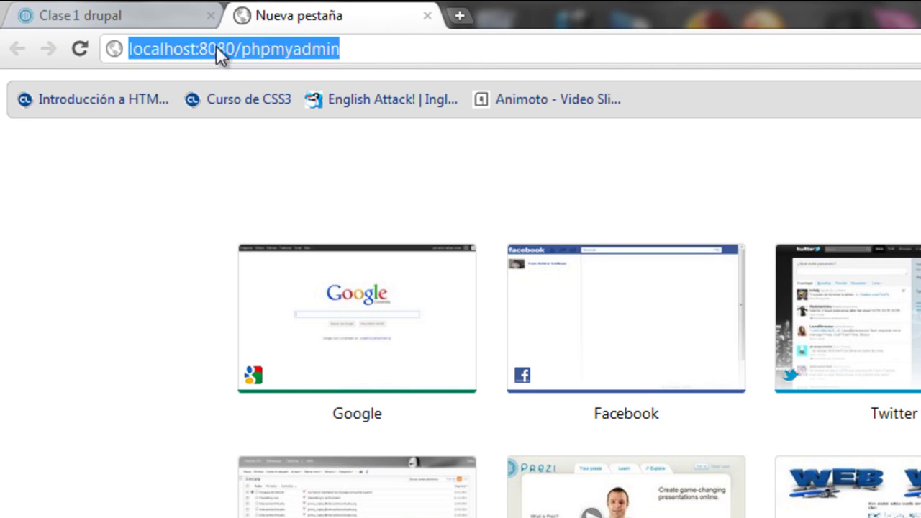
click(218, 49)
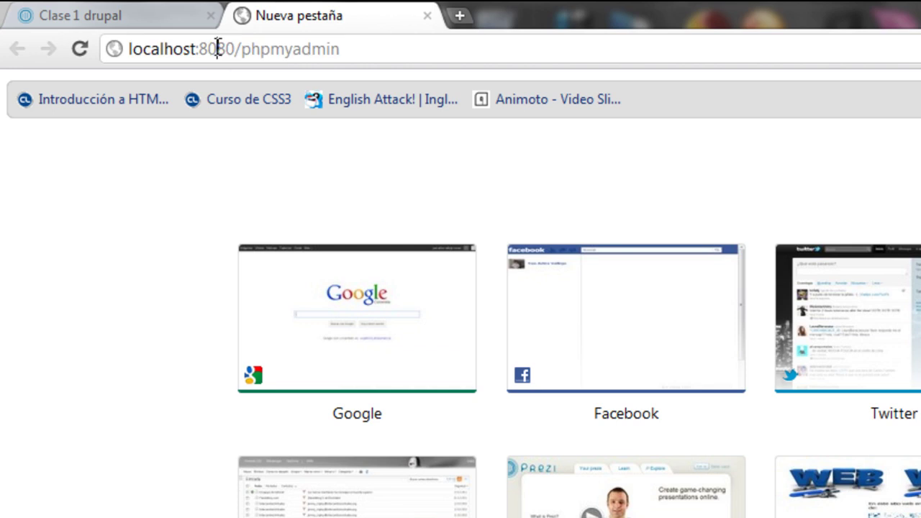
drag(198, 47, 238, 48)
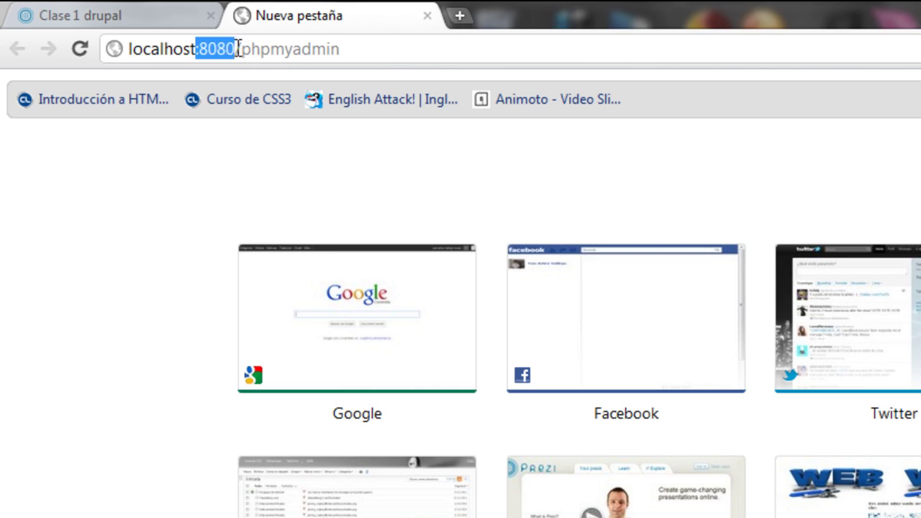
key(BackSpace)
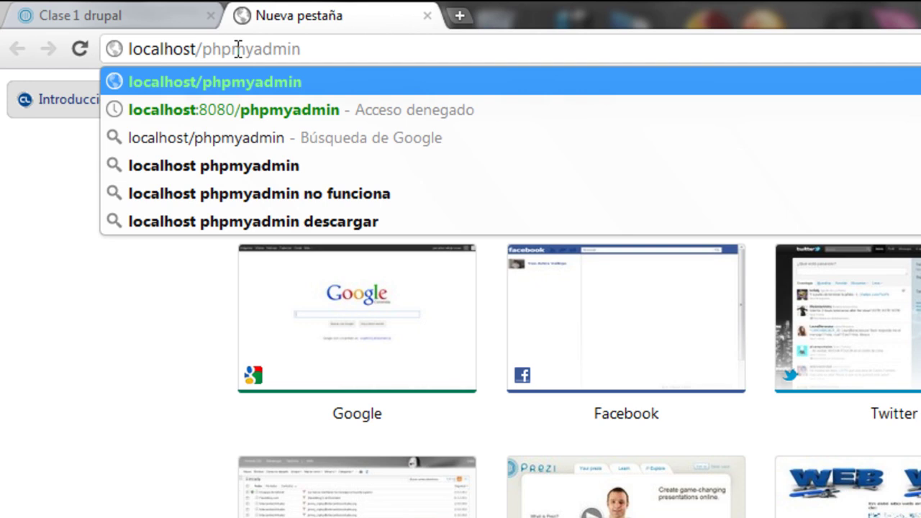
Step: Go to localhost:8080/phpmyadmin and sign in with the MySQL root username and password
click(245, 110)
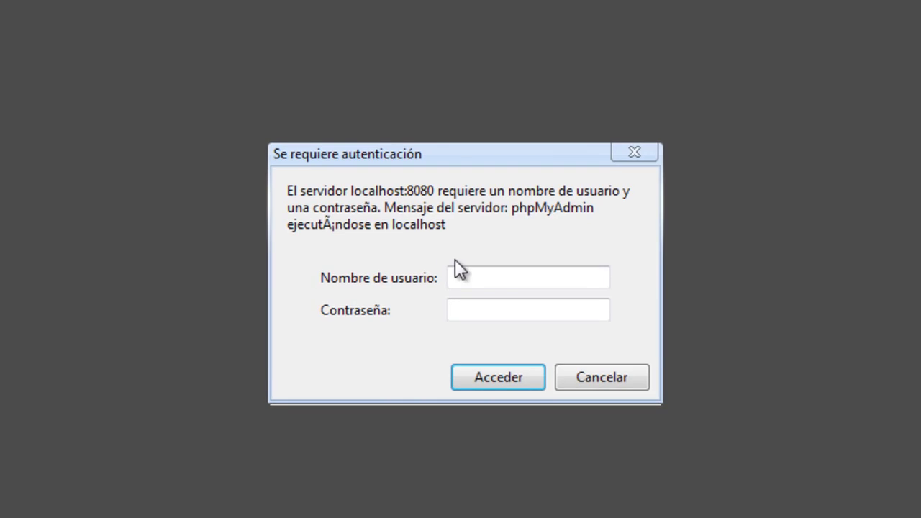
text(root)
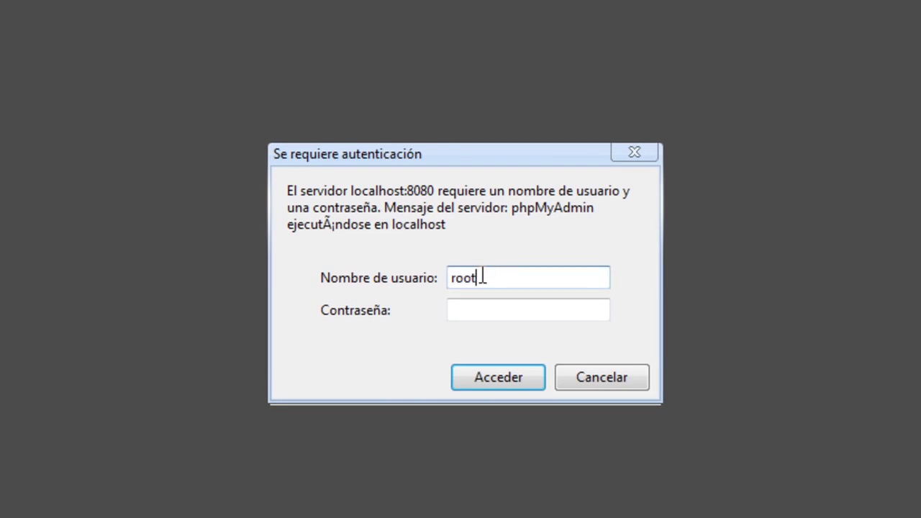
text(root)
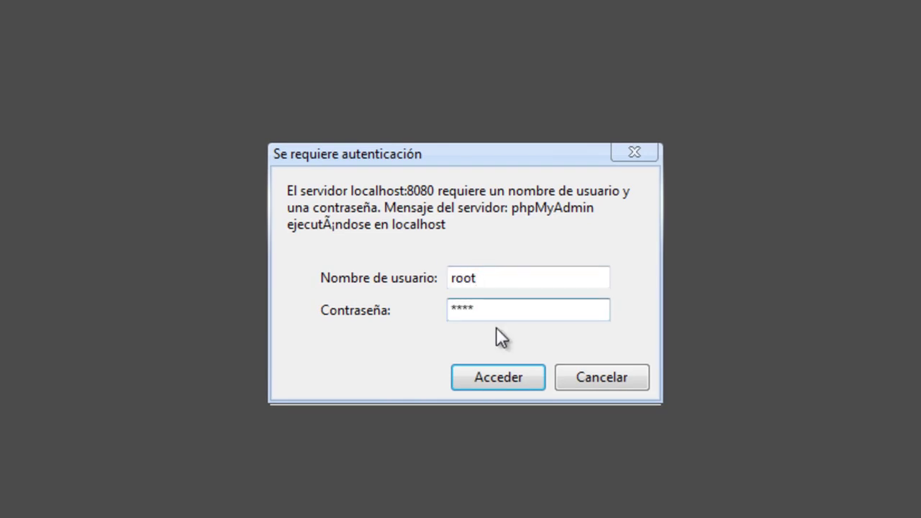
click(496, 371)
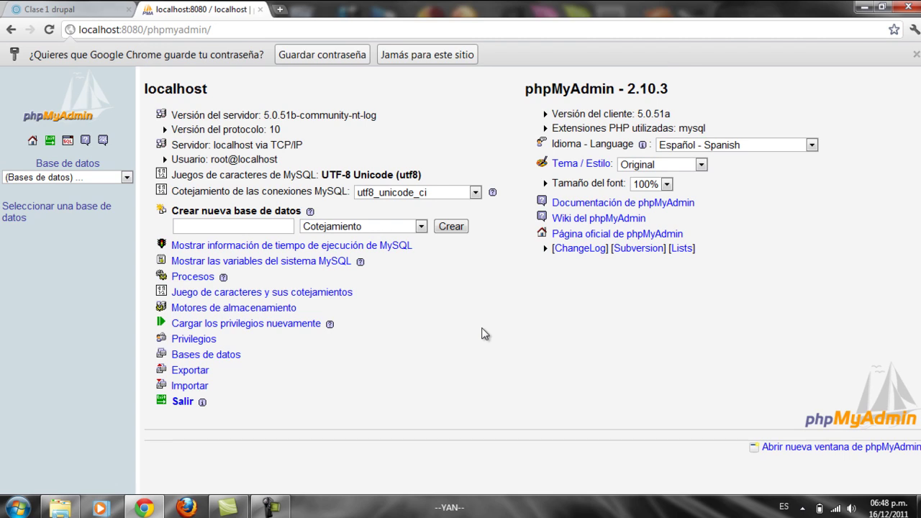
Step: Dismiss the save-password bar and create the empty database drupal_basico in phpMyAdmin
click(328, 58)
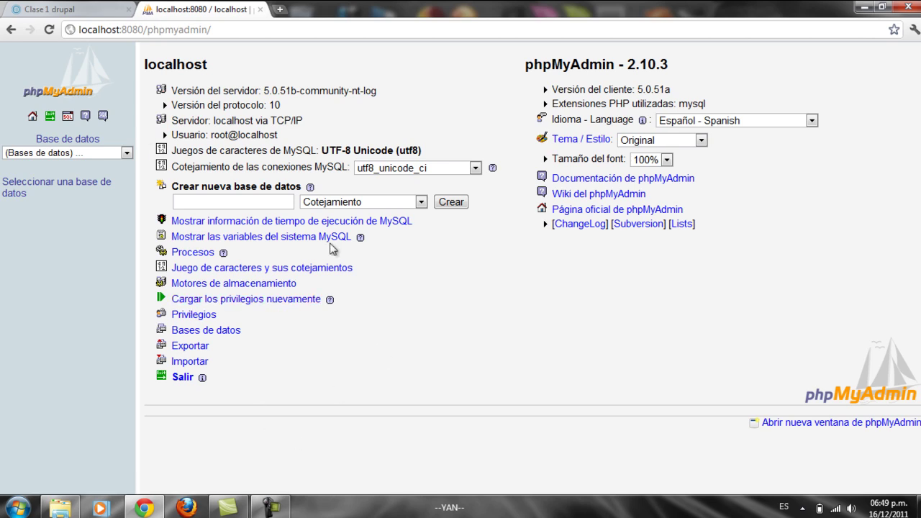
click(253, 201)
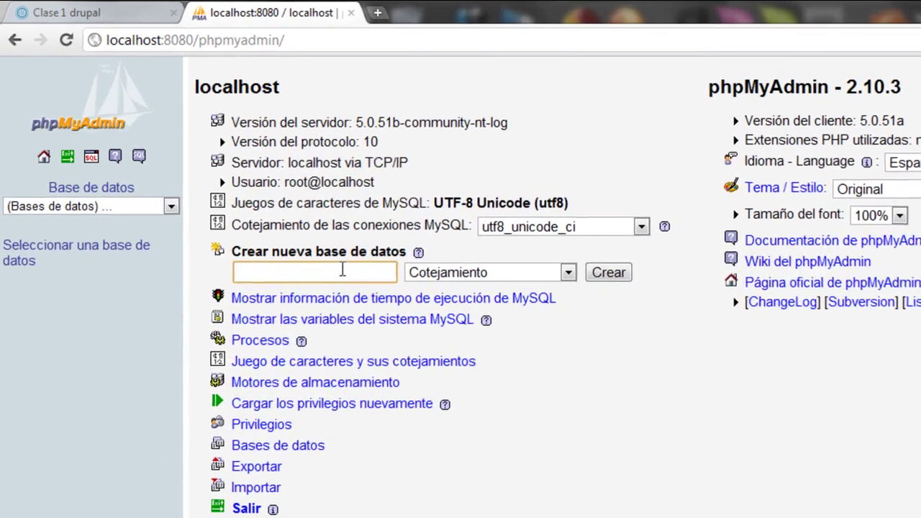
text(druba)
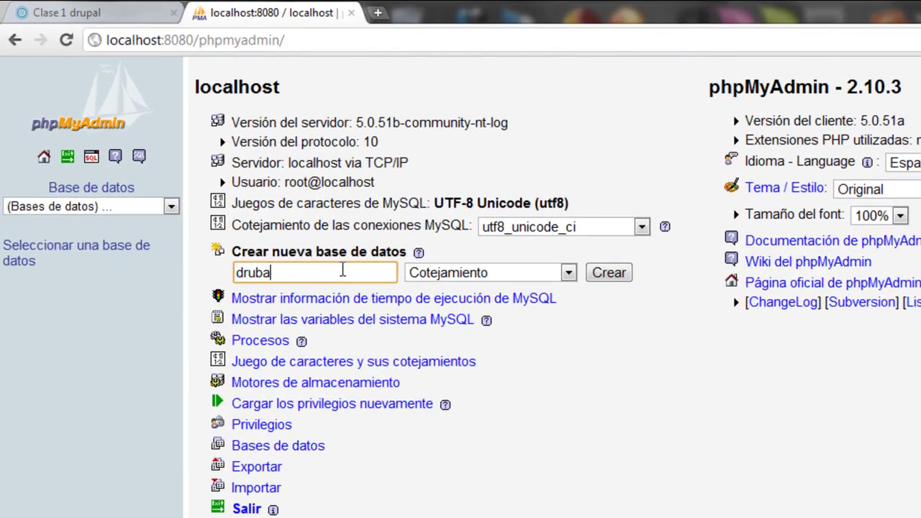
key(BackSpace)
key(BackSpace)
text(pal_basico)
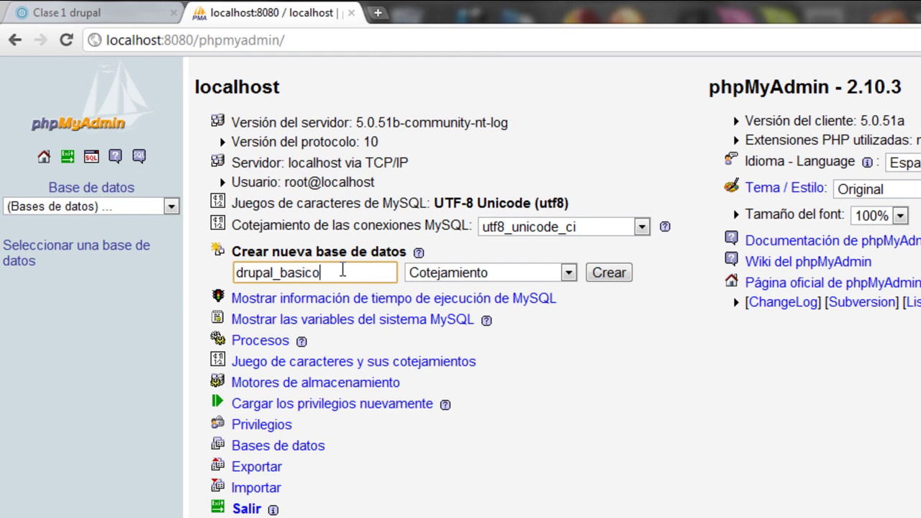
click(598, 282)
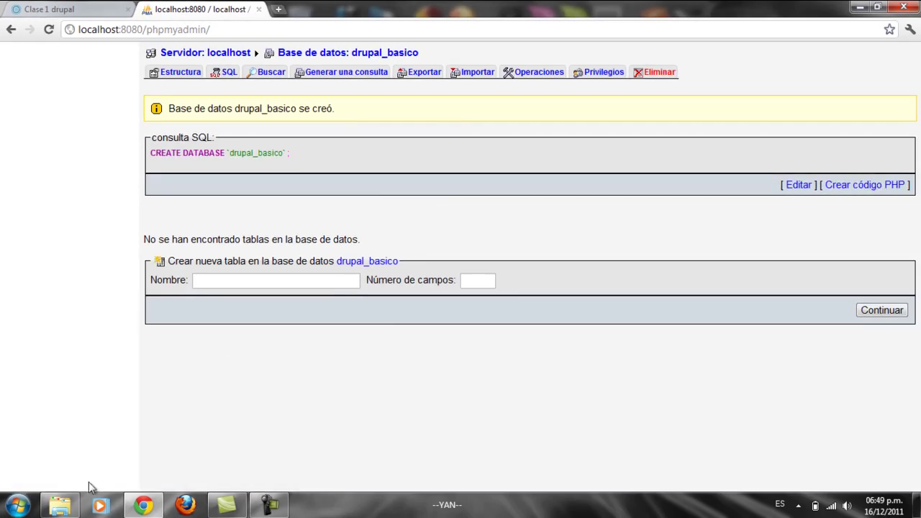
Step: Browse in Explorer from Descargas to the C:\AppServ\www folder
click(70, 505)
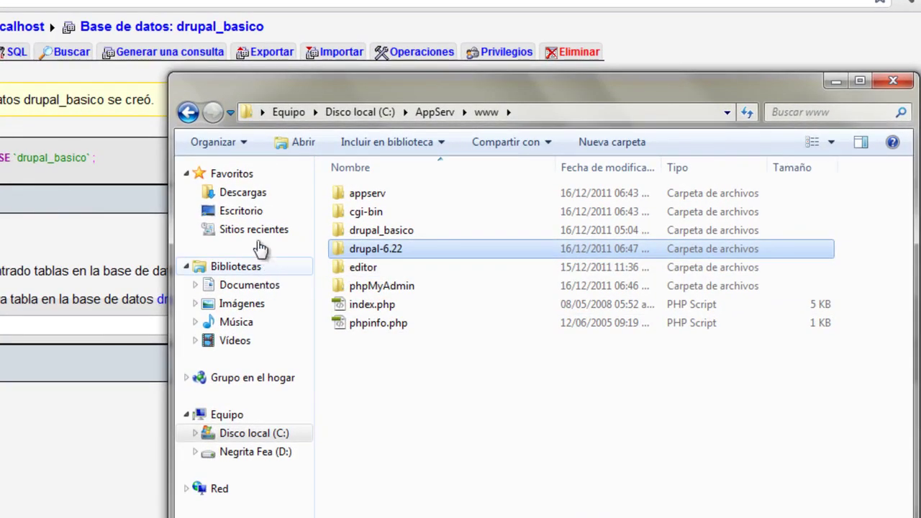
click(242, 192)
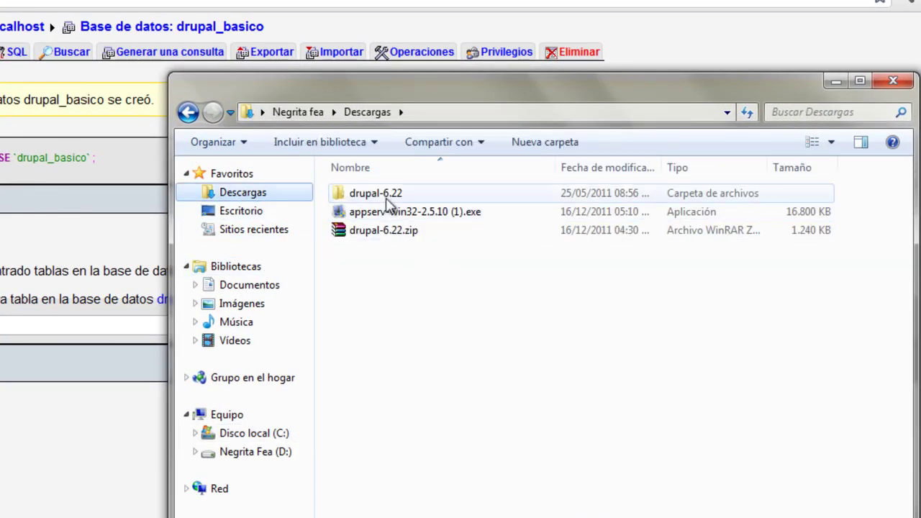
click(386, 195)
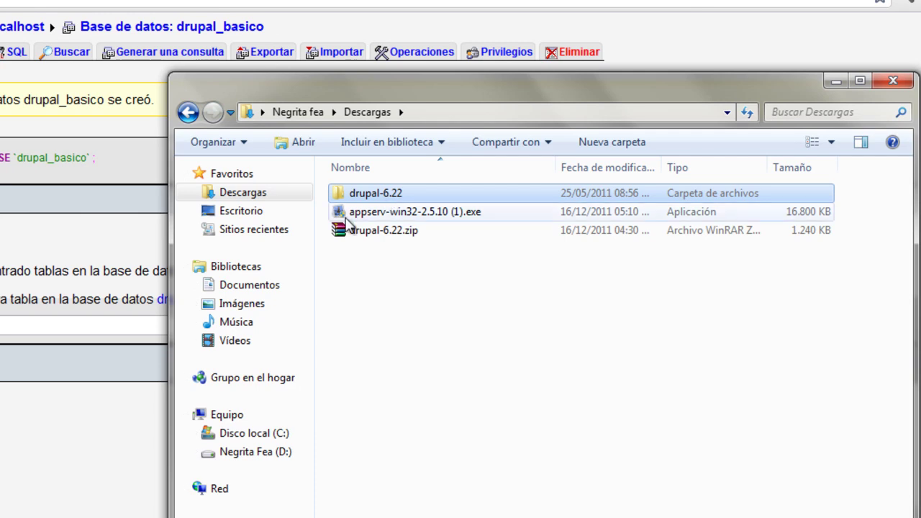
click(216, 434)
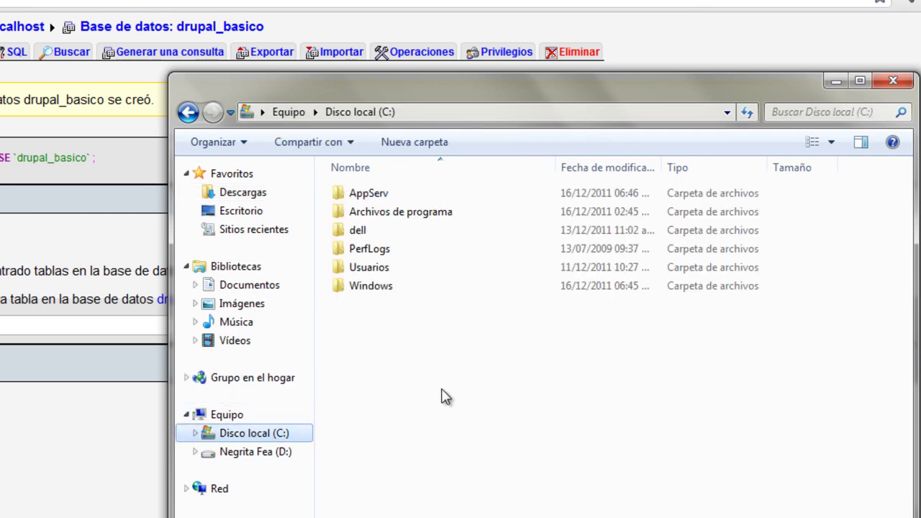
double_click(381, 195)
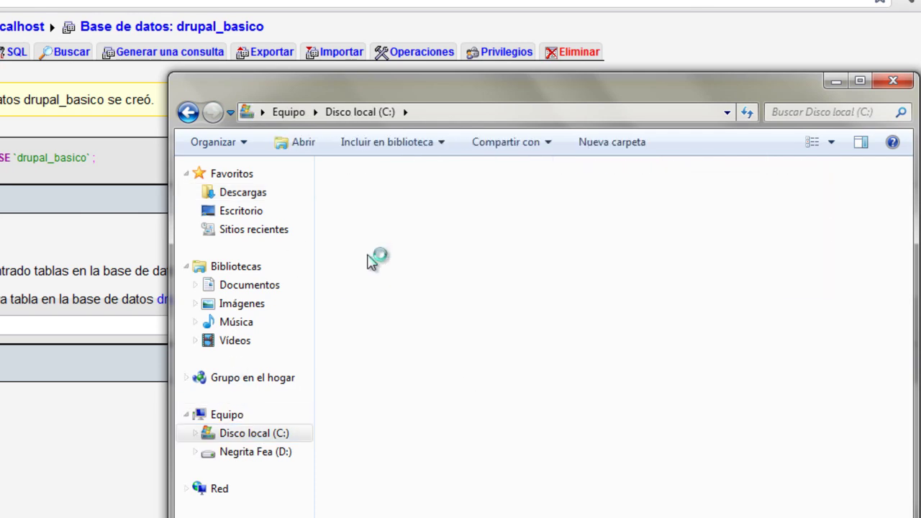
double_click(366, 250)
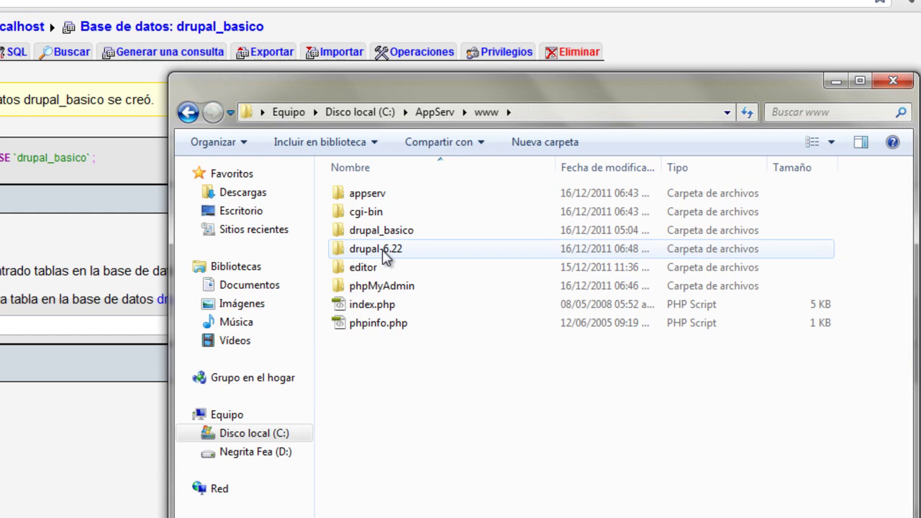
double_click(382, 250)
Step: Rename the drupal-6.22 folder to drupal_basicos
right_click(382, 249)
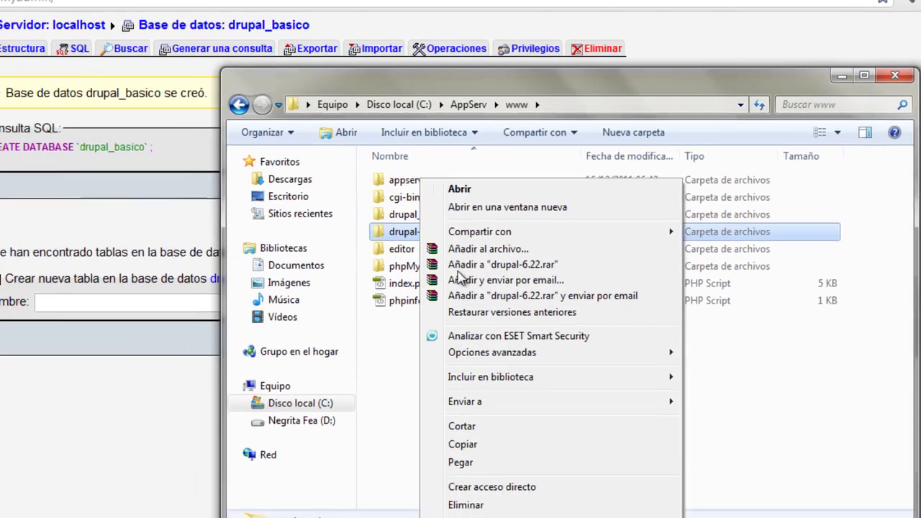
click(540, 459)
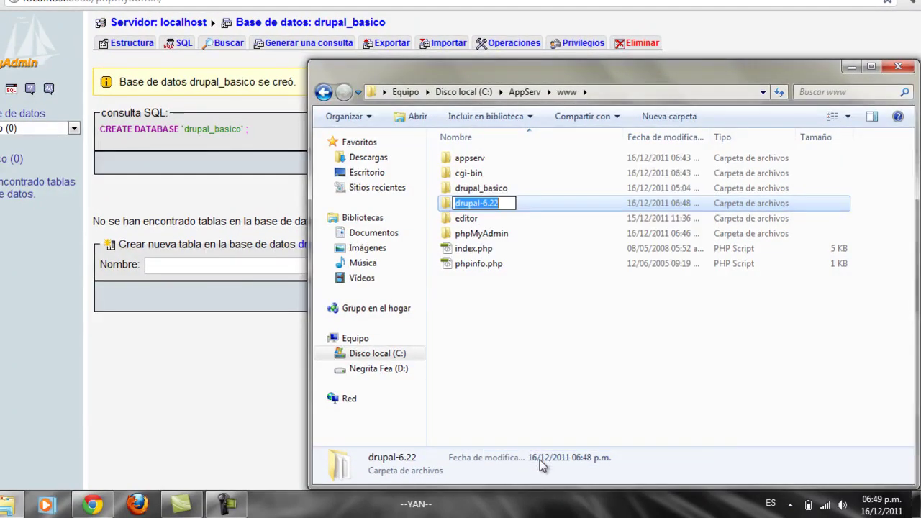
text(drup)
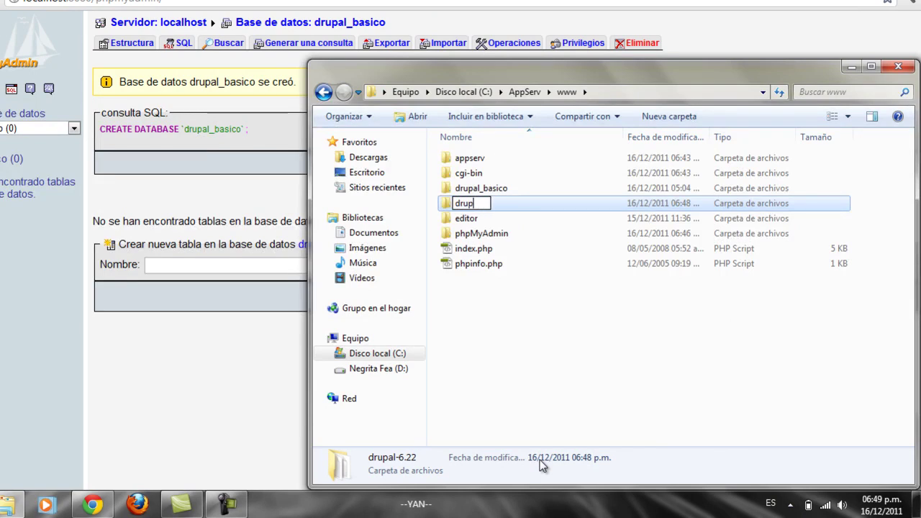
text(al_basico)
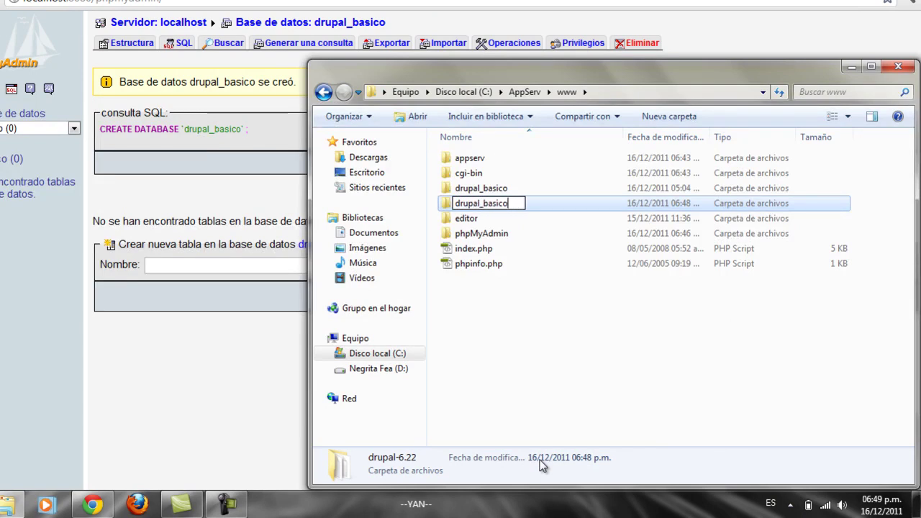
text(s)
key(Return)
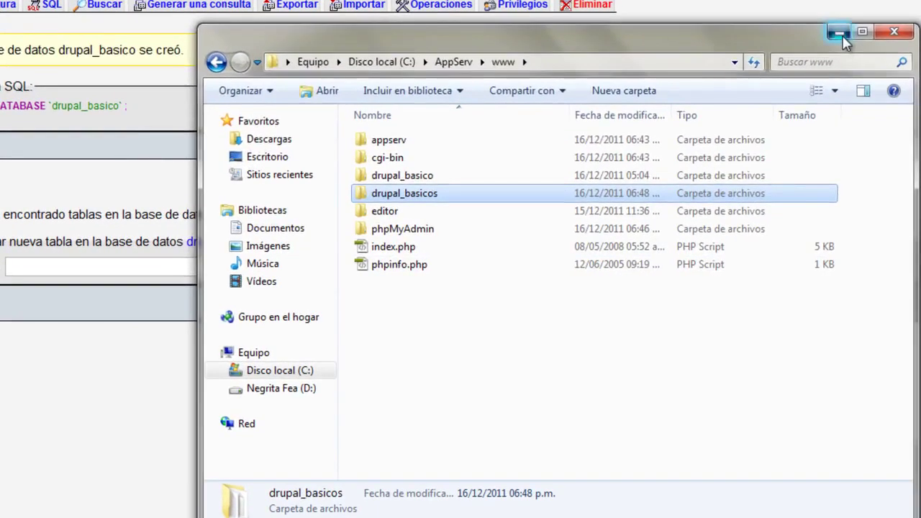
Step: Minimize Explorer and open the drupal_basico database, showing it has no tables
click(851, 66)
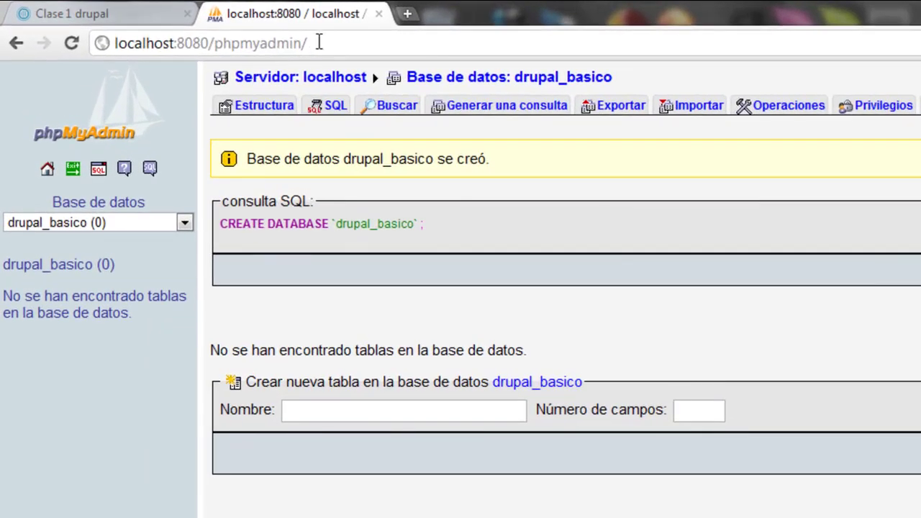
click(220, 28)
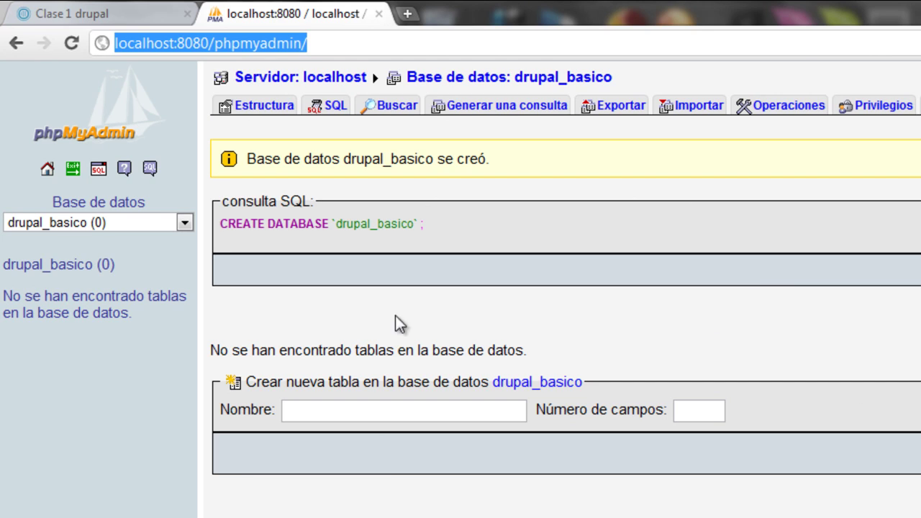
click(75, 272)
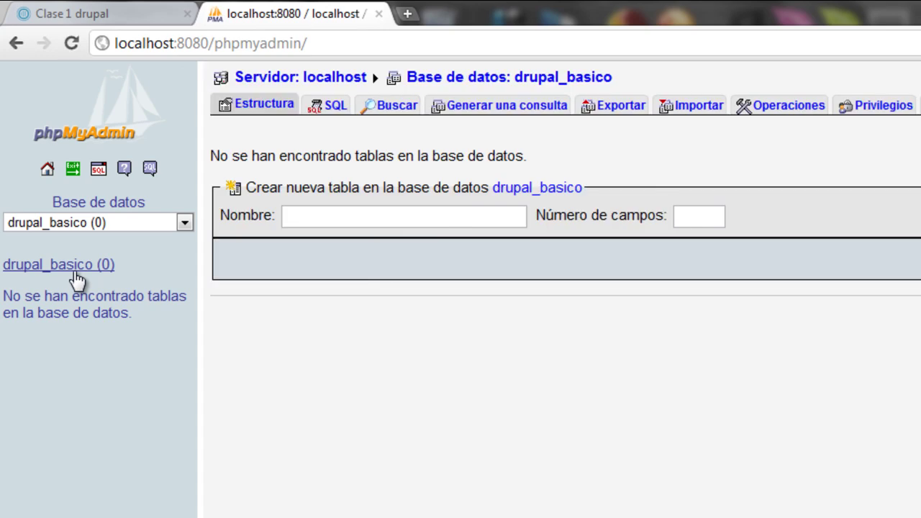
click(409, 14)
Step: Load localhost:8080/drupal_basicos/ in the new tab, minimizing the Explorer window that appears
text(loc)
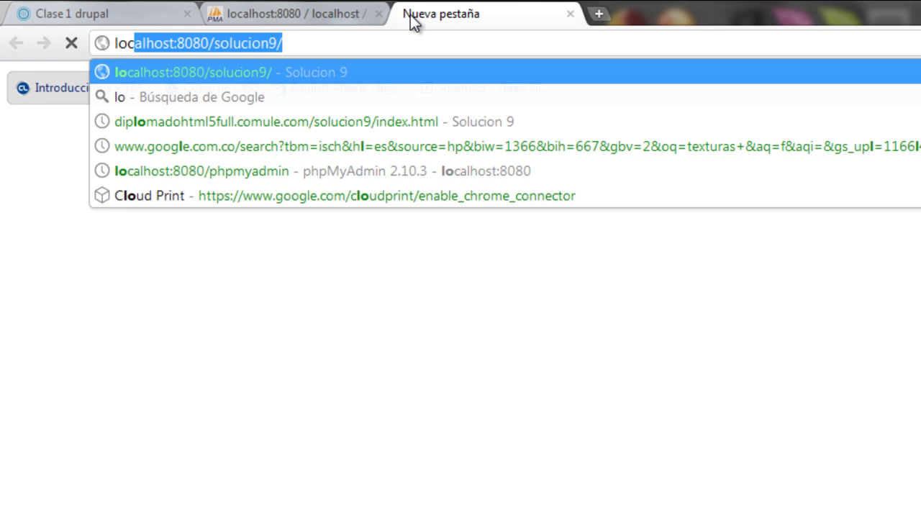
text(alhost)
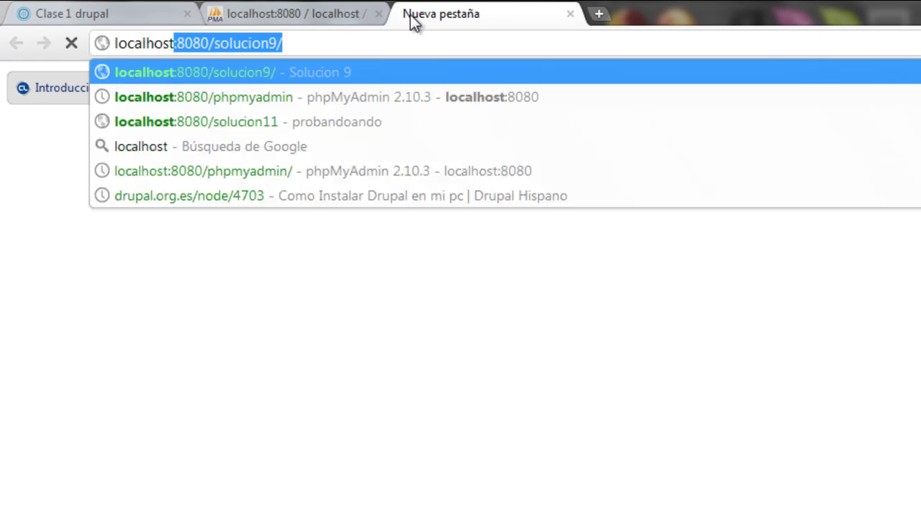
text(:8080)
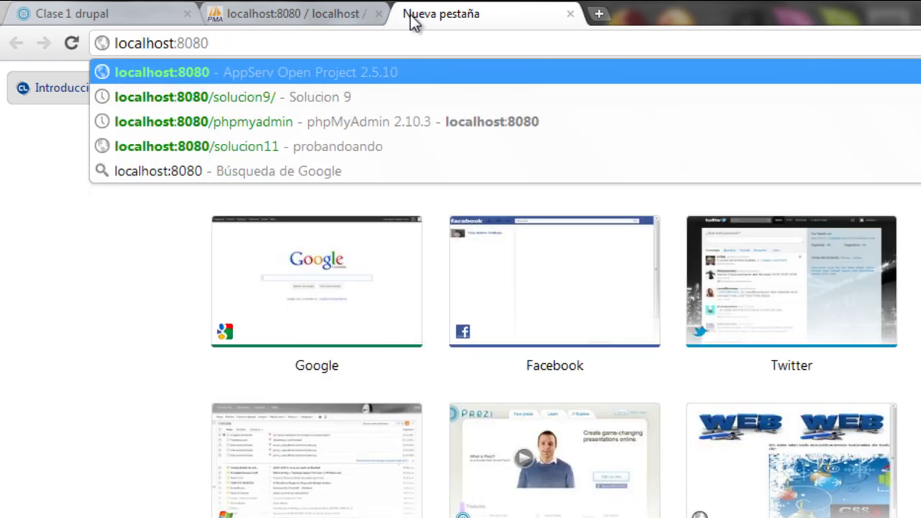
text(()
key(BackSpace)
text(()
key(BackSpace)
text(/d)
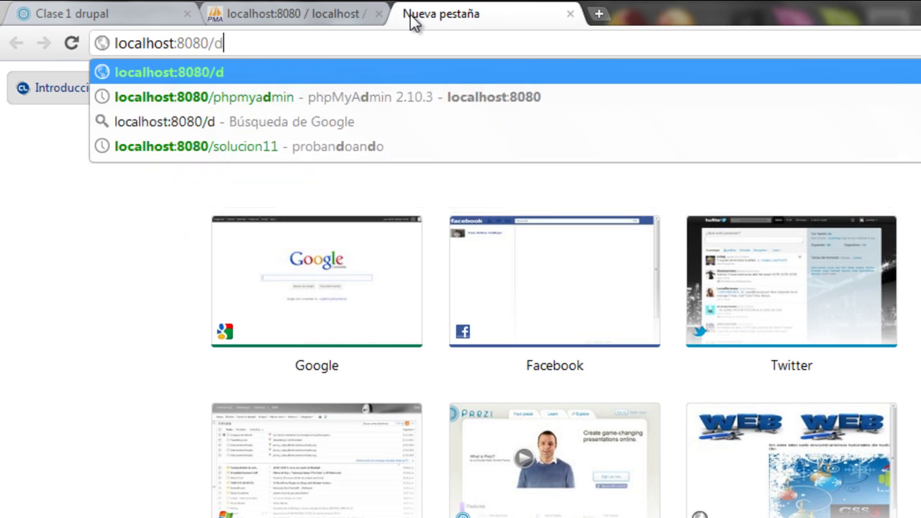
text(rupal_ba)
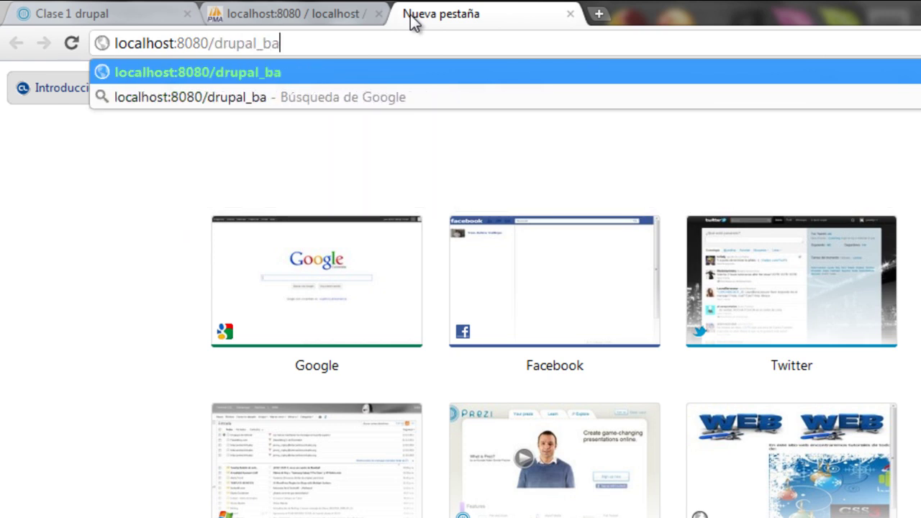
text(sicos/)
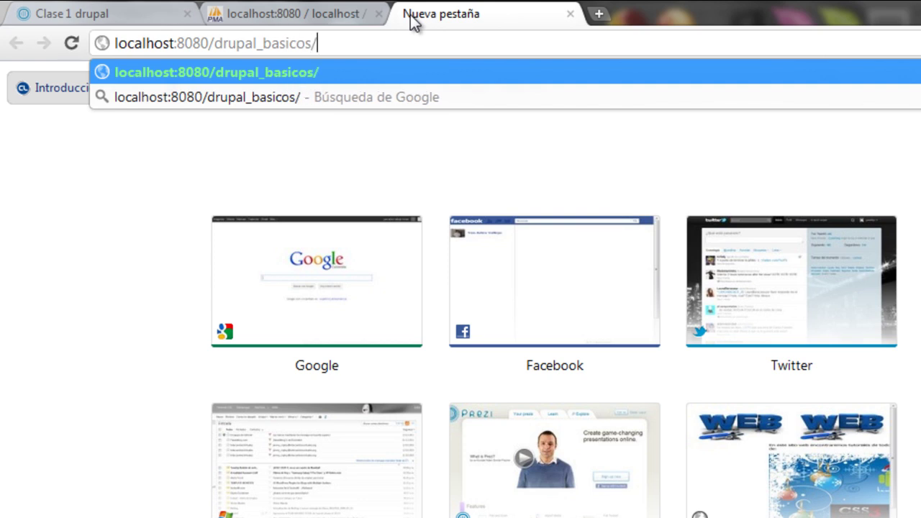
key(Return)
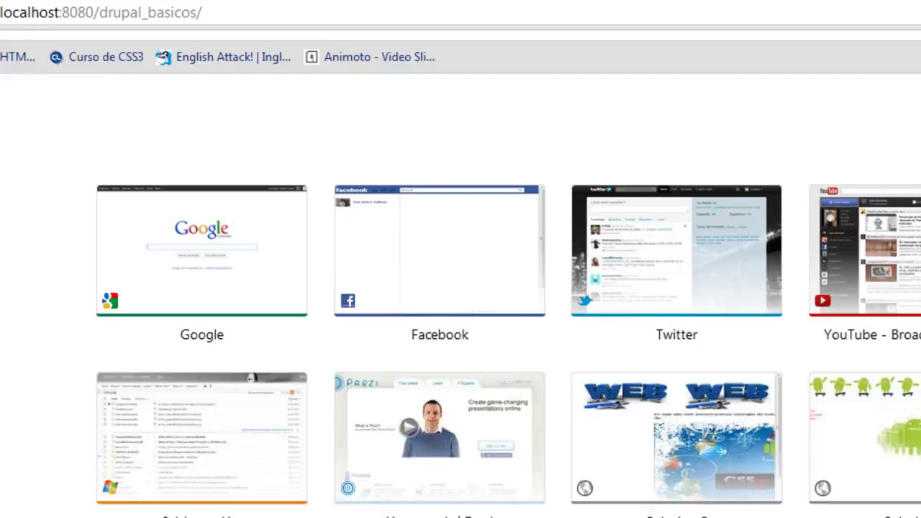
key(alt+Tab)
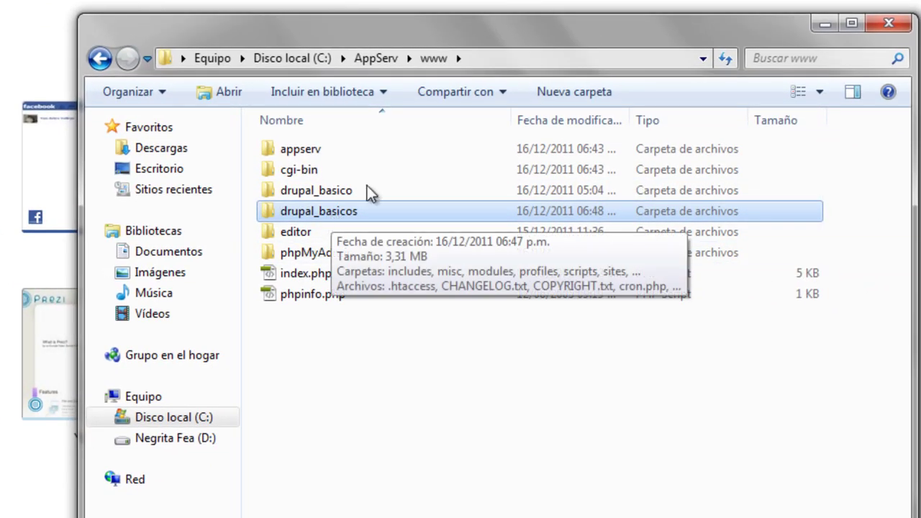
click(824, 25)
key(Return)
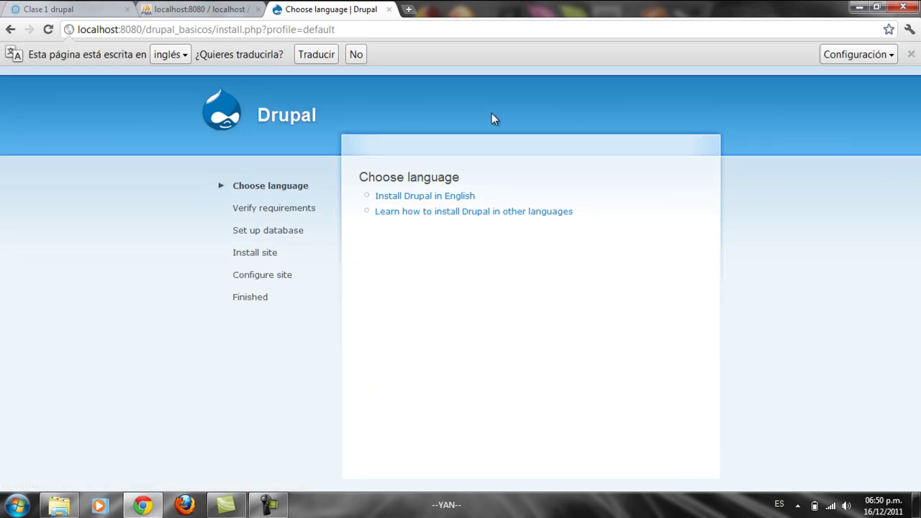
Step: Decline the translation offer and choose Install Drupal in English
click(911, 54)
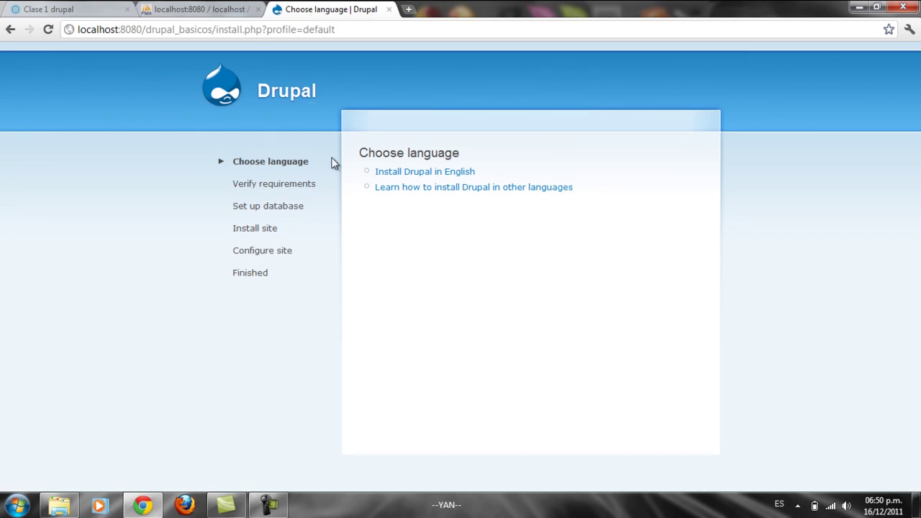
click(398, 175)
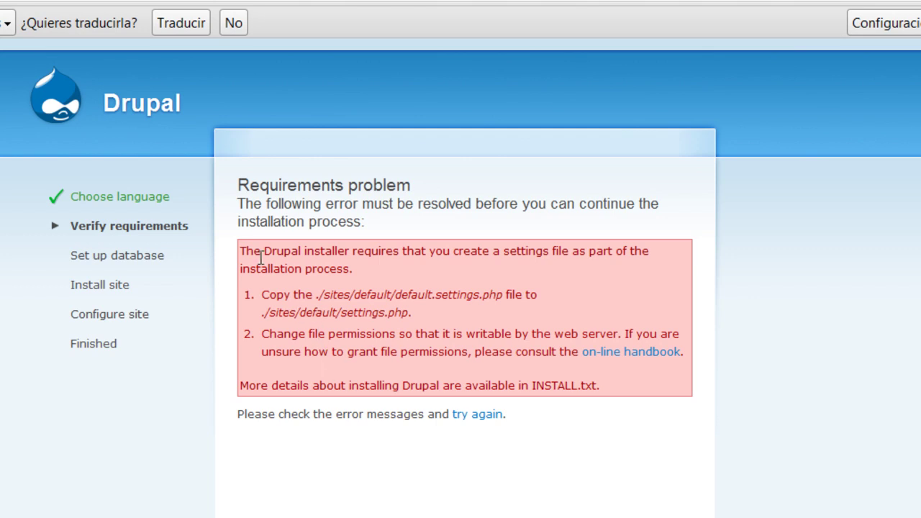
drag(241, 249, 687, 362)
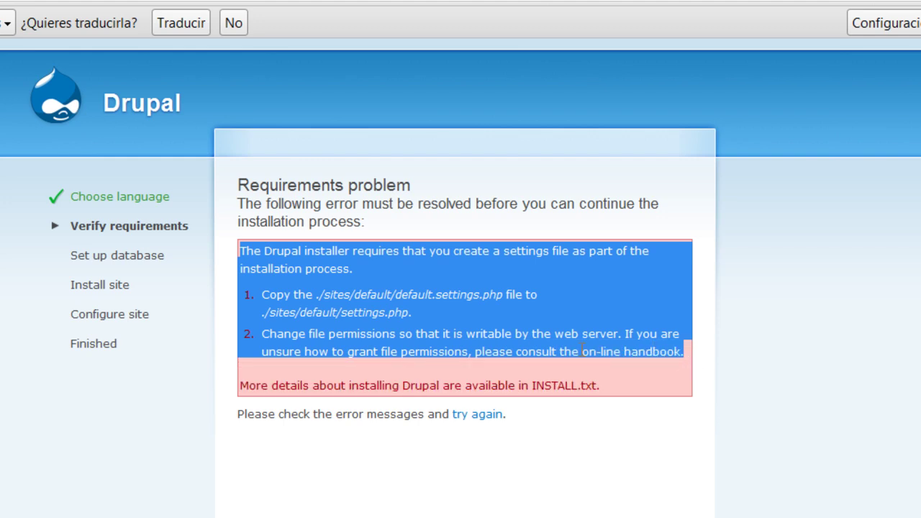
click(346, 295)
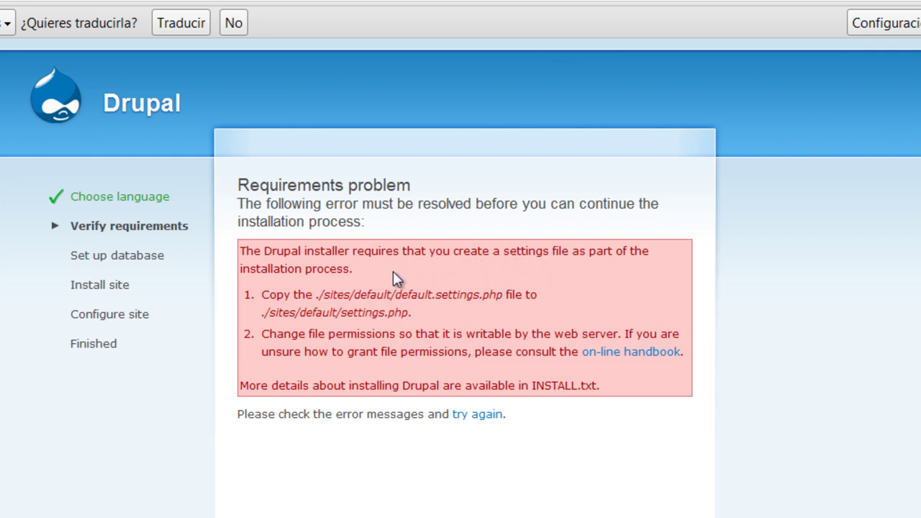
drag(319, 295, 456, 315)
click(453, 311)
drag(396, 294, 404, 291)
drag(343, 308, 410, 312)
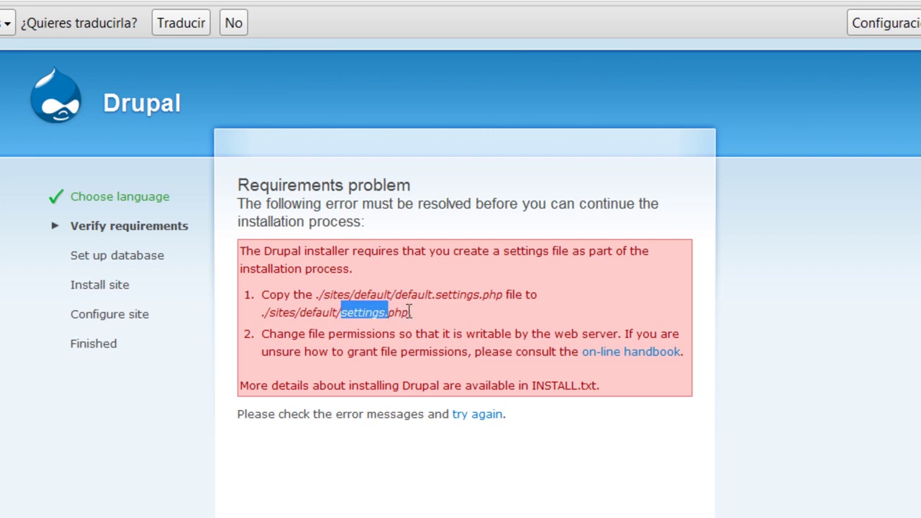
drag(319, 294, 429, 293)
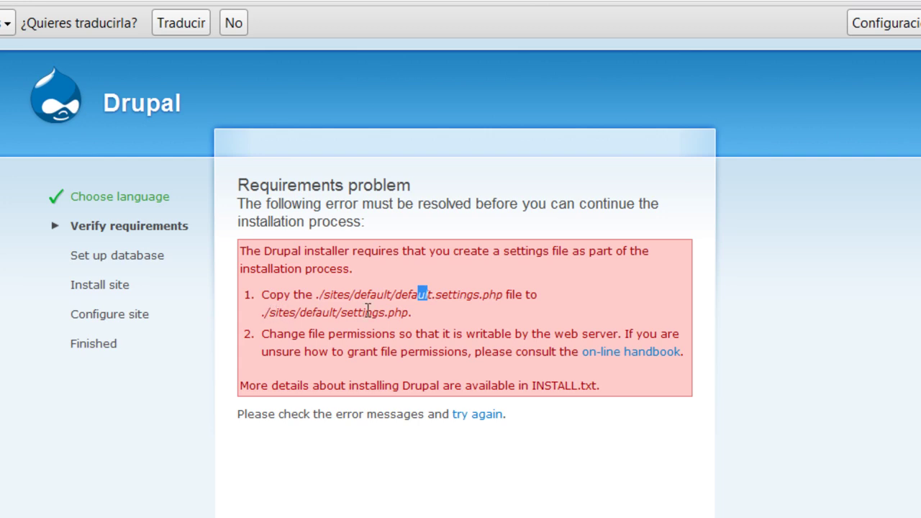
click(61, 506)
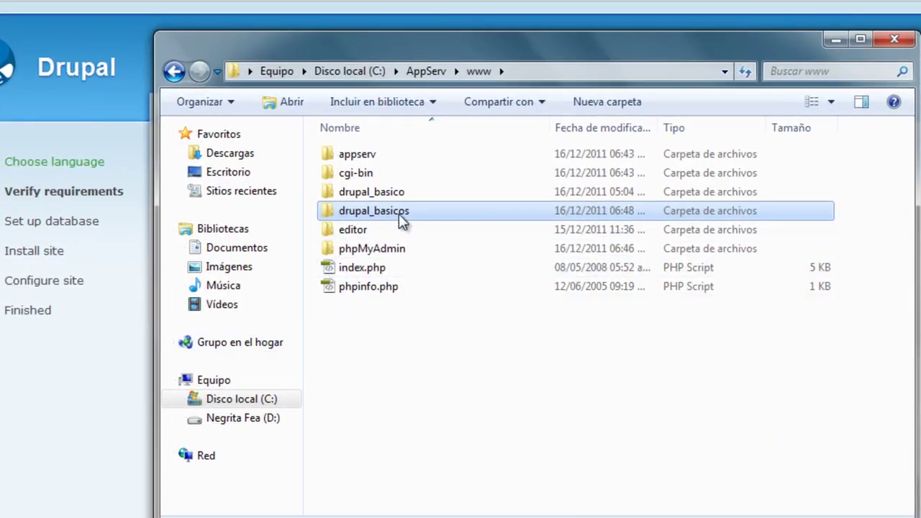
Step: Reopen Explorer through Start > Equipo and browse to C:\AppServ\www\drupal_basicos
double_click(401, 217)
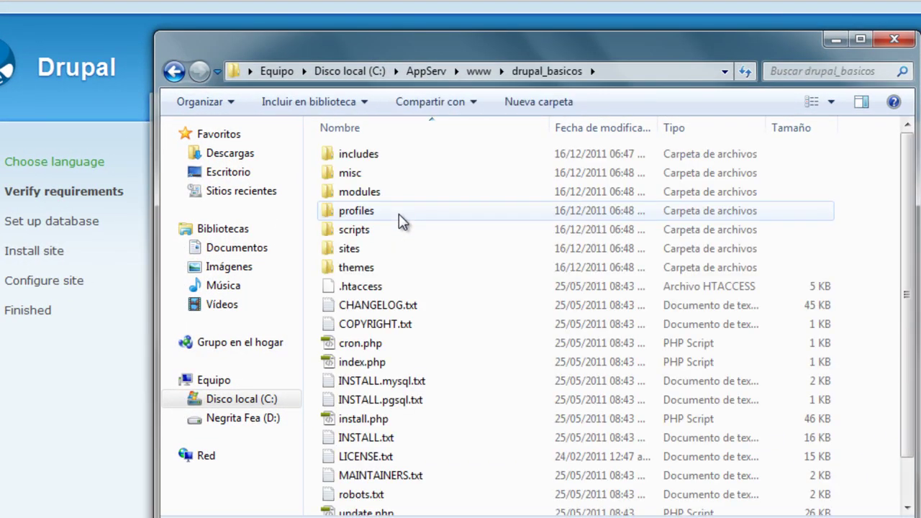
click(895, 39)
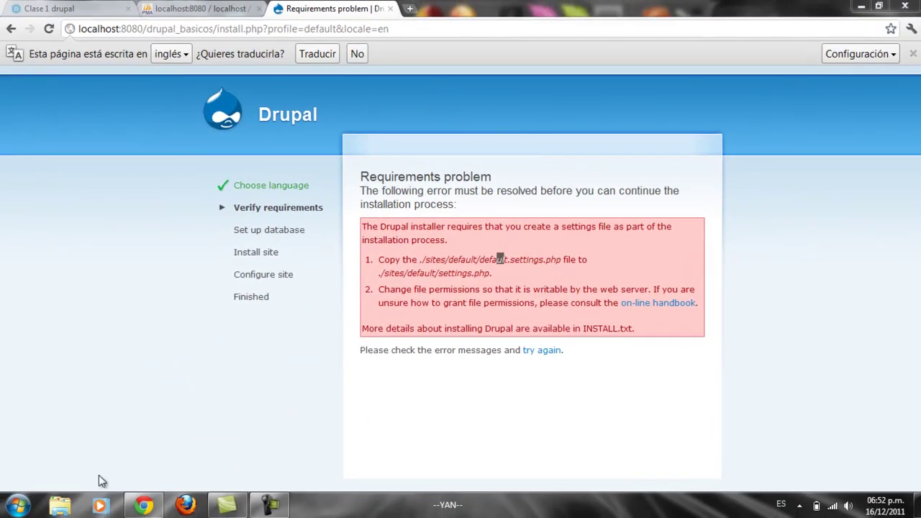
click(18, 506)
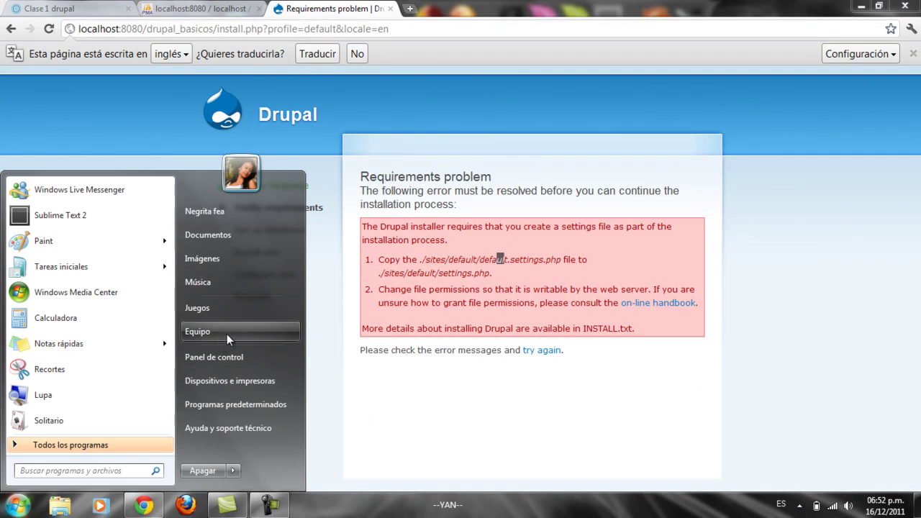
click(227, 332)
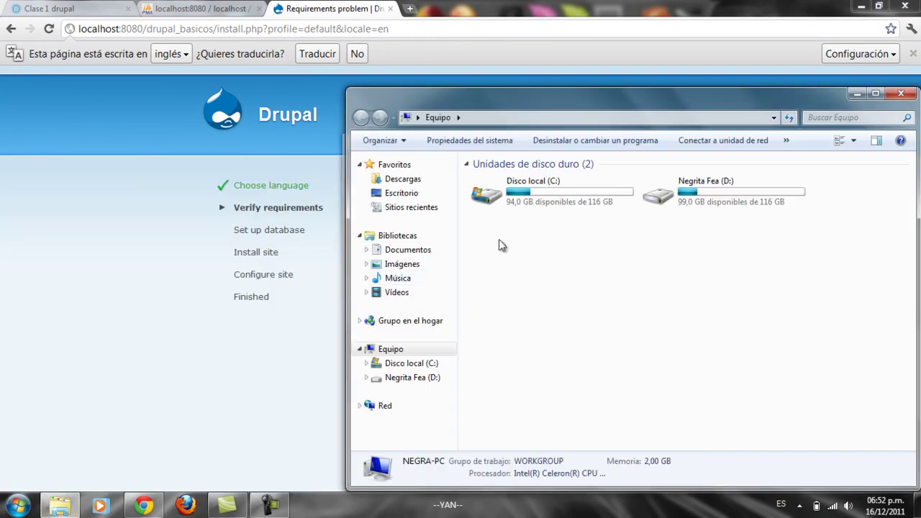
double_click(535, 183)
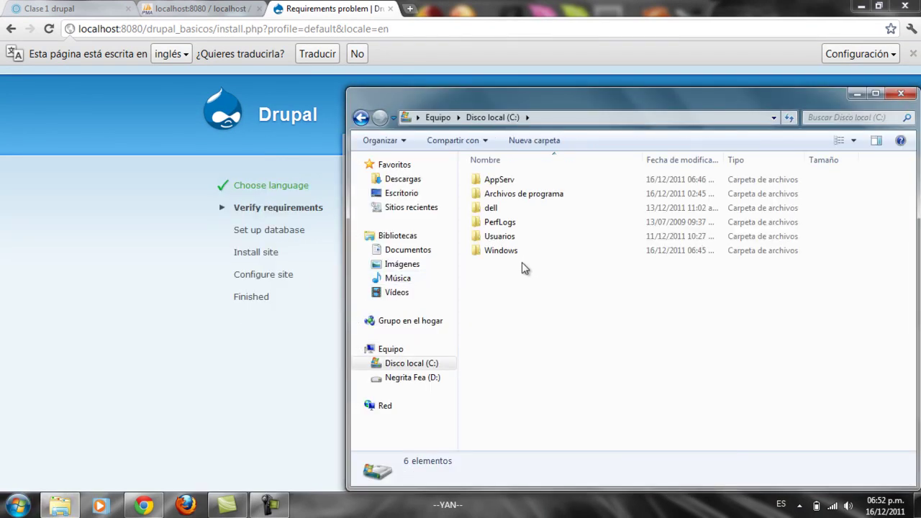
double_click(506, 181)
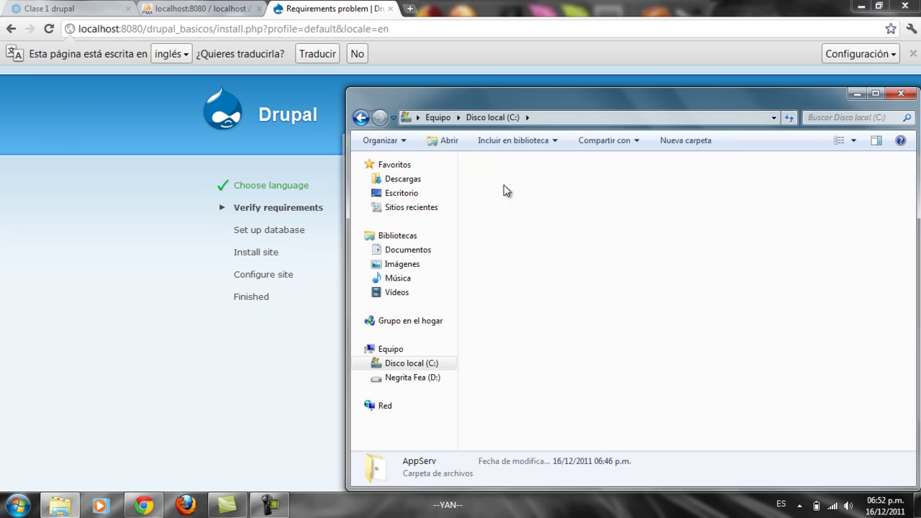
double_click(511, 228)
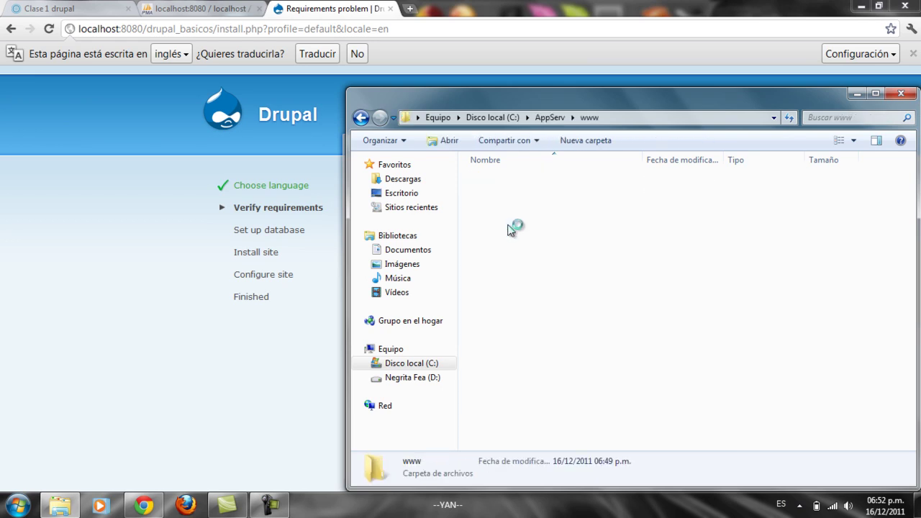
double_click(507, 219)
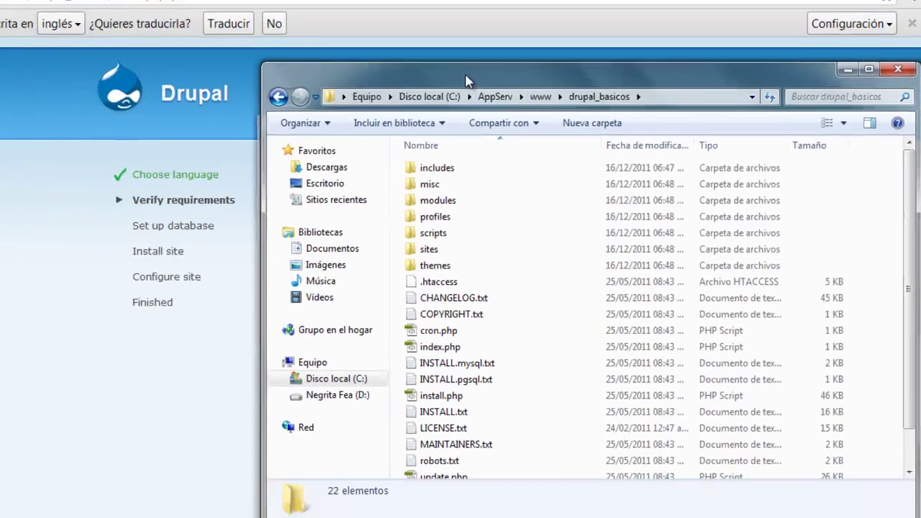
Step: Narrow the Explorer window beside the error page and open sites\default
drag(333, 44, 180, 110)
drag(596, 299, 357, 295)
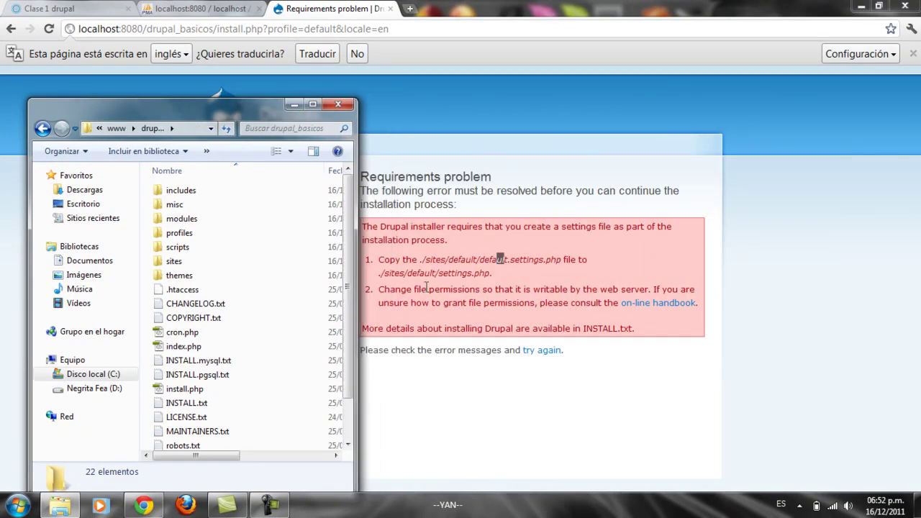
click(181, 268)
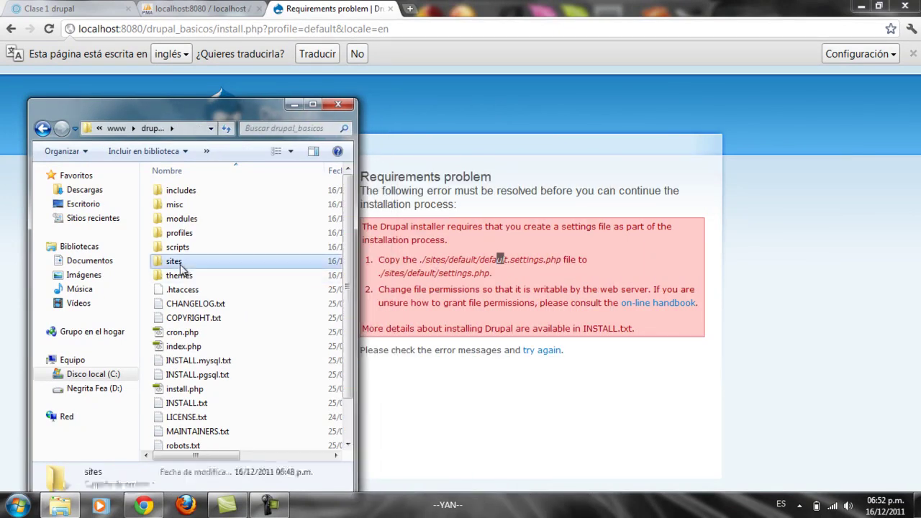
double_click(180, 264)
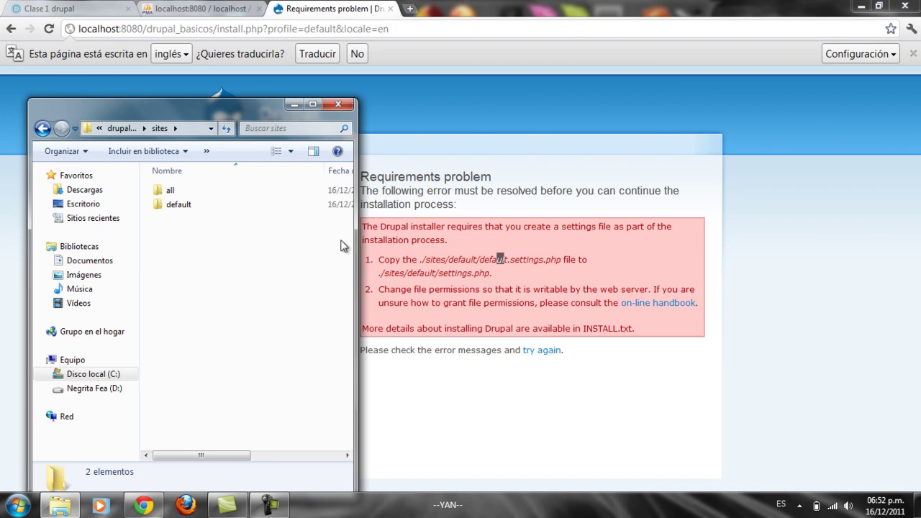
click(185, 208)
key(Return)
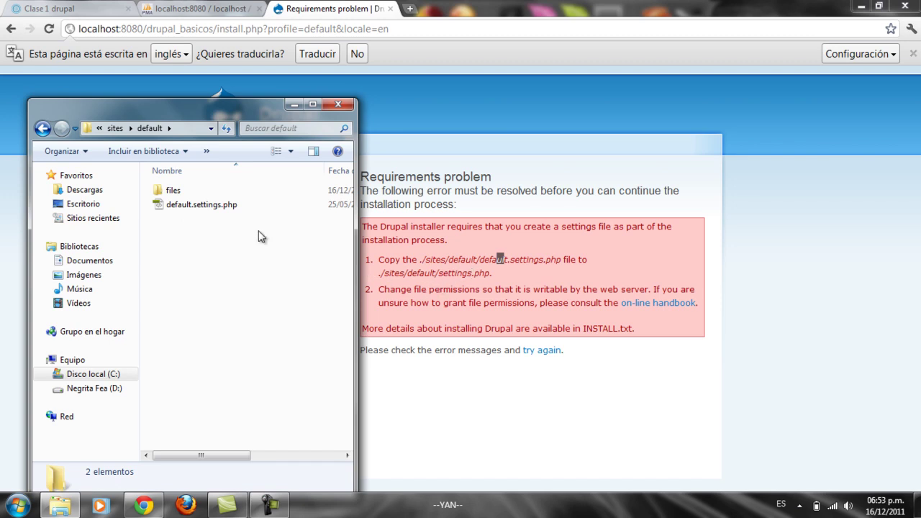
Step: Copy default.settings.php and paste a duplicate into the default folder
click(226, 208)
right_click(226, 209)
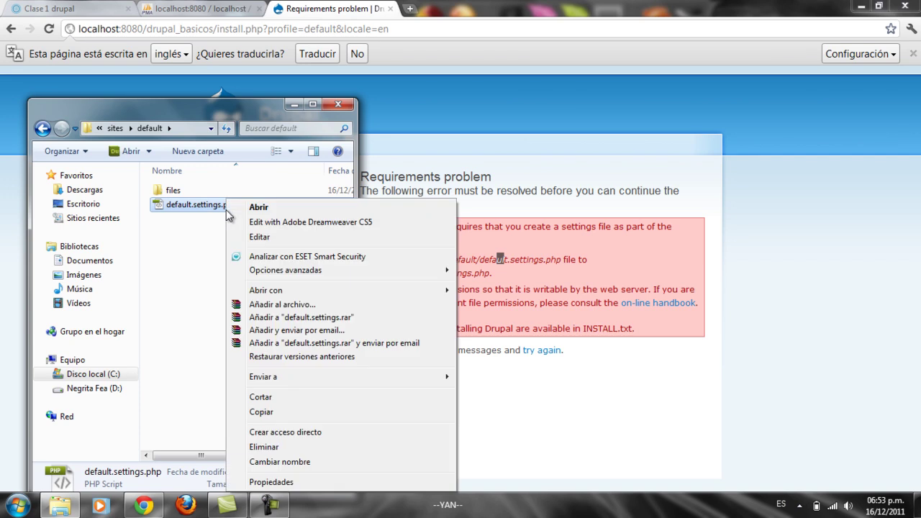
click(262, 411)
right_click(202, 306)
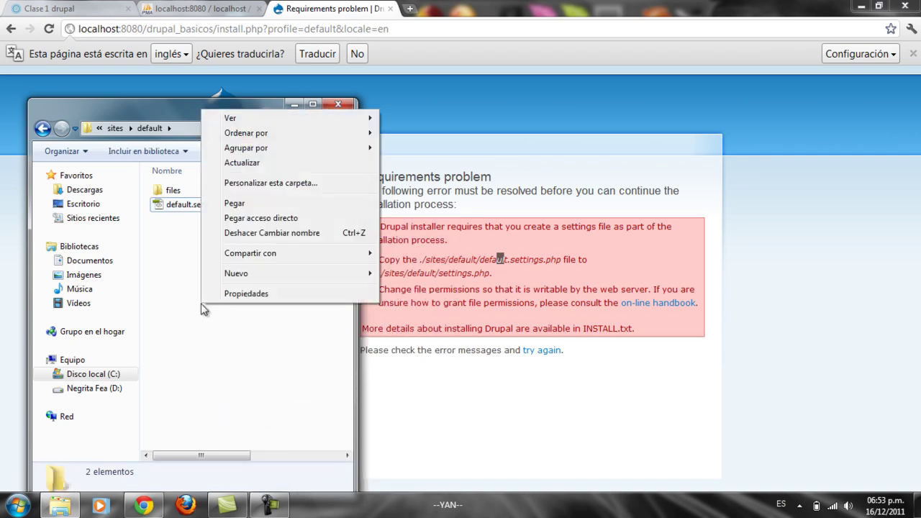
click(241, 204)
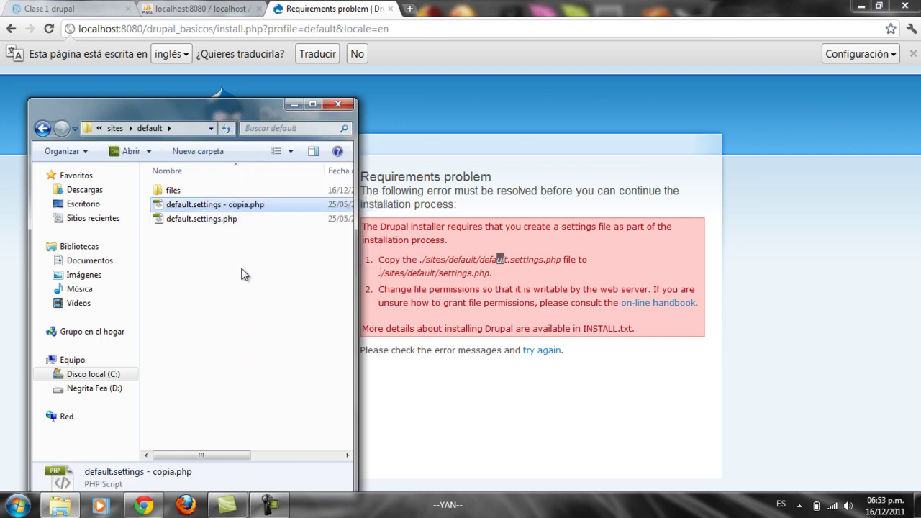
Step: Rename the duplicate to settings.php and bring the installer back to front
right_click(228, 203)
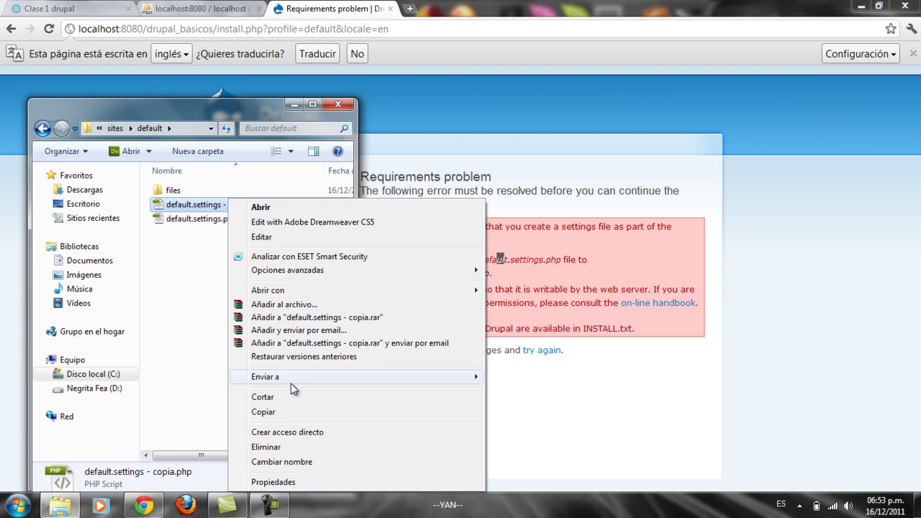
click(295, 461)
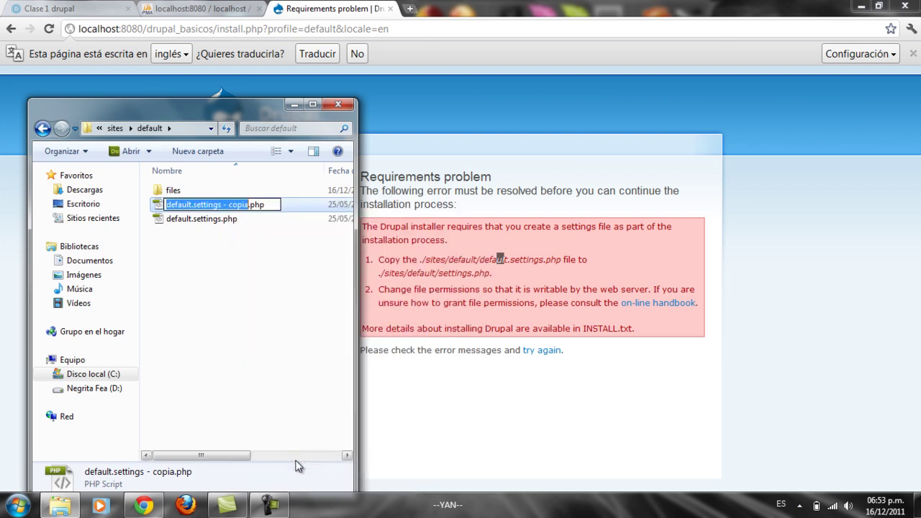
key(Right)
key(BackSpace)
key(BackSpace)
key(BackSpace)
key(BackSpace)
key(BackSpace)
key(BackSpace)
key(BackSpace)
key(BackSpace)
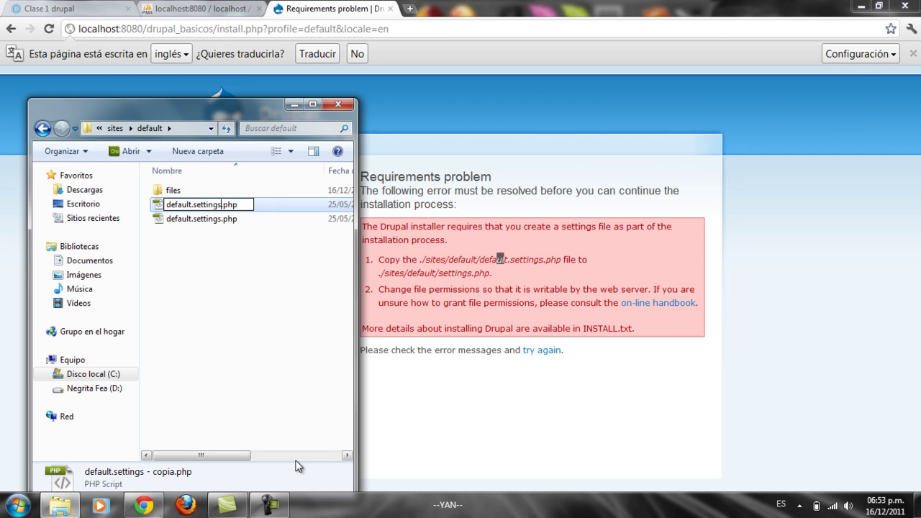
key(Left)
key(Left)
key(Left)
key(Left)
key(Left)
key(Left)
key(Left)
key(Left)
key(BackSpace)
key(BackSpace)
key(BackSpace)
key(BackSpace)
key(BackSpace)
key(BackSpace)
key(BackSpace)
key(BackSpace)
key(Return)
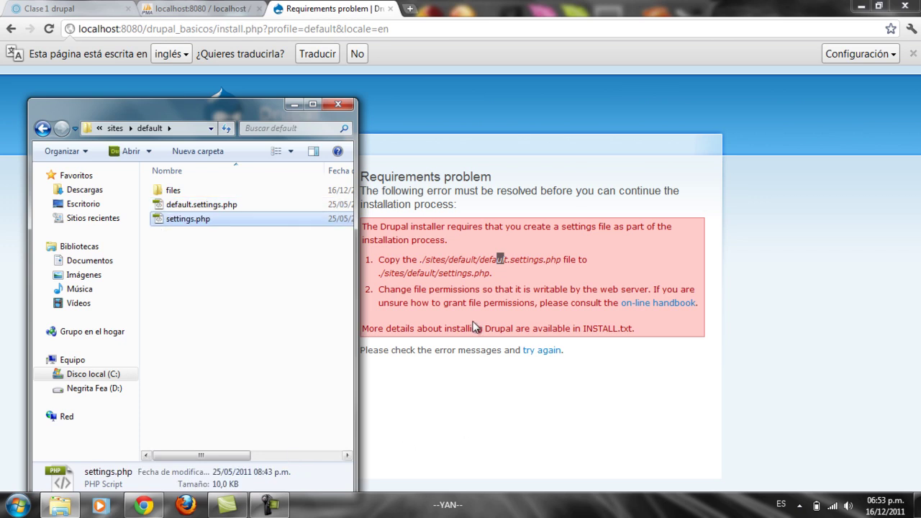
click(294, 106)
Step: Reload install.php from the address bar to reach the Database configuration page
click(458, 30)
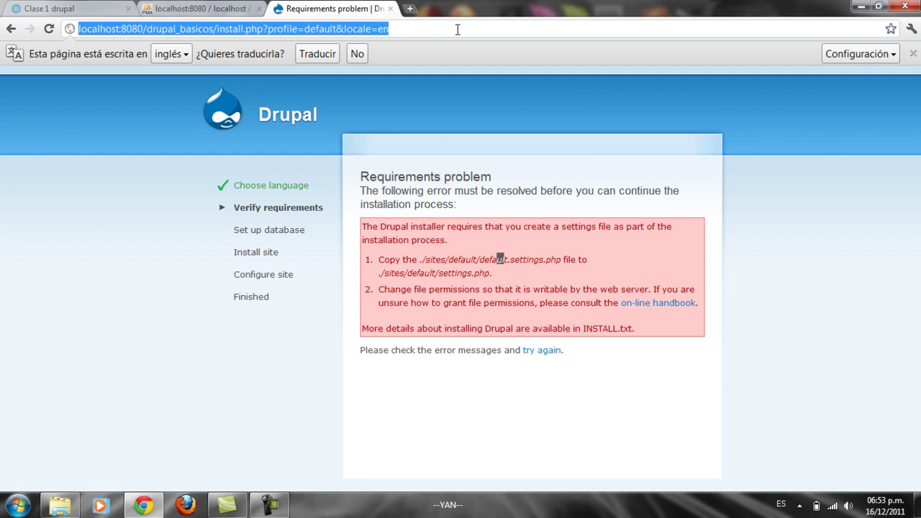
key(Return)
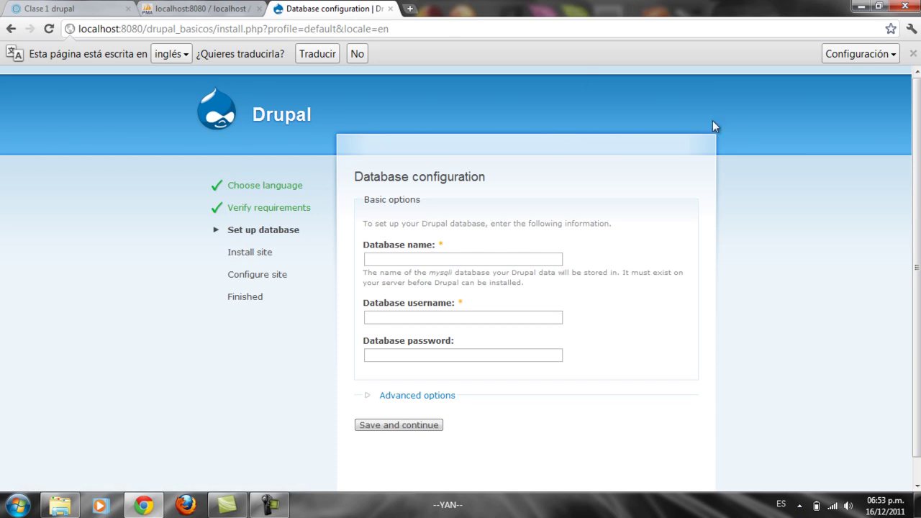
drag(917, 107, 920, 146)
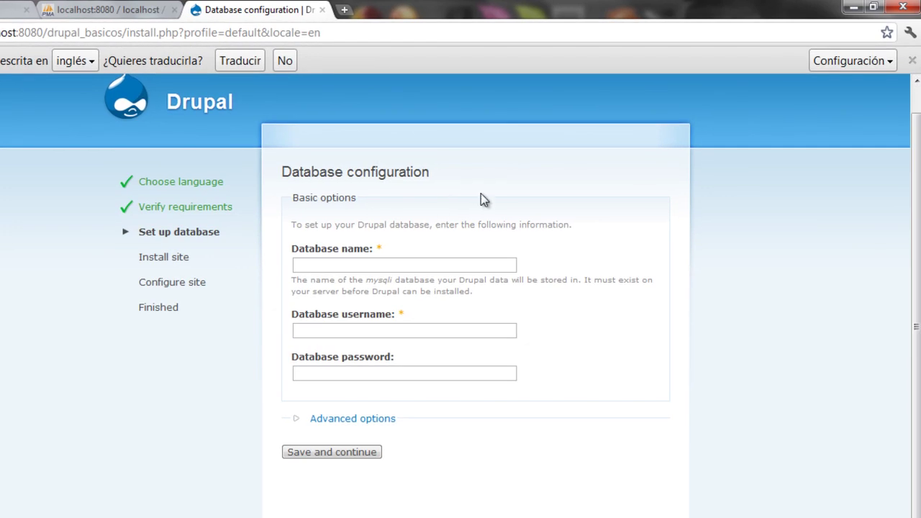
Step: Enter database name drupal_basico, cross-checking it against the phpMyAdmin tab
click(342, 261)
drag(290, 249, 349, 249)
click(243, 15)
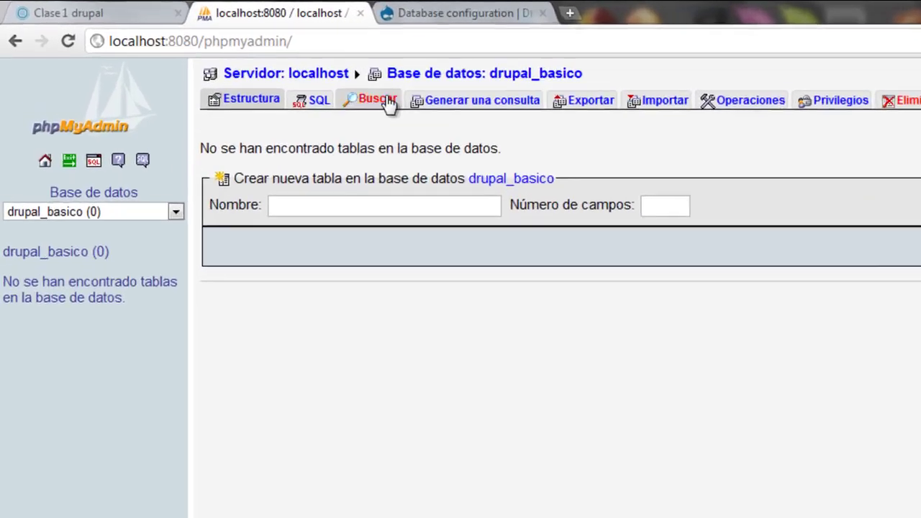
click(450, 16)
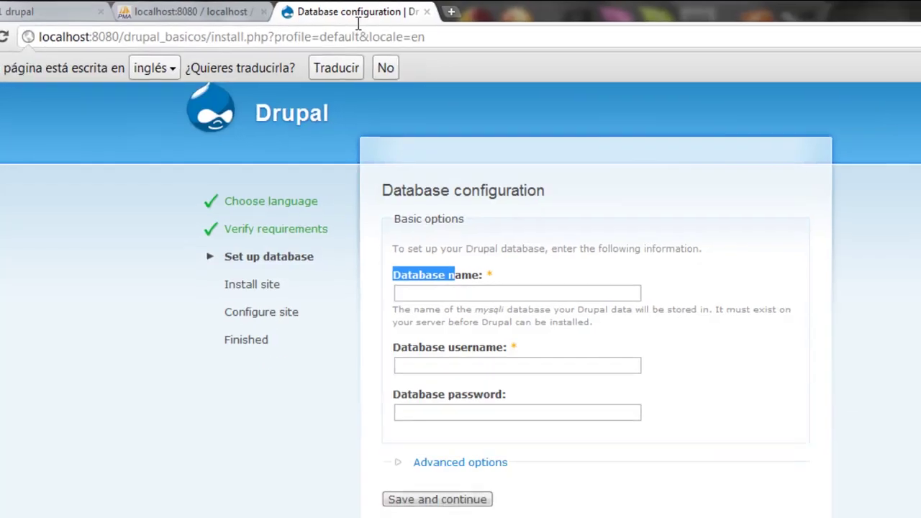
click(338, 263)
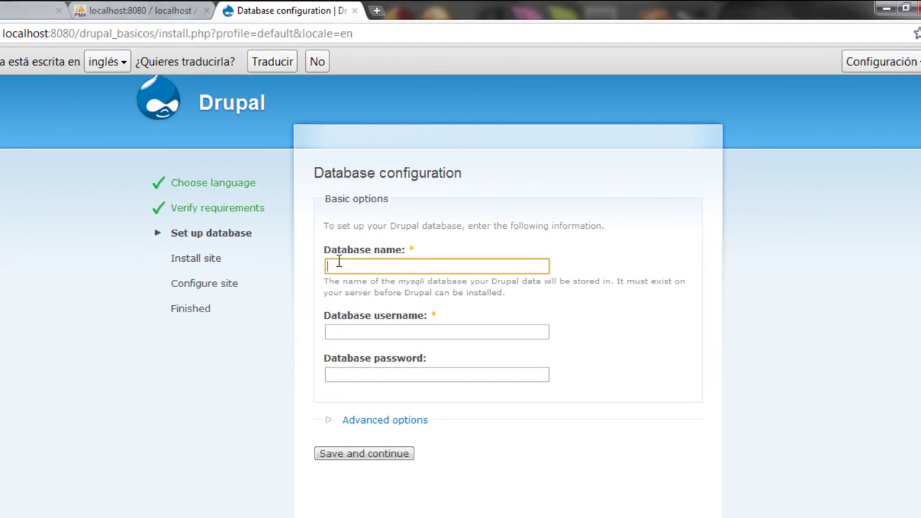
text(drupal_basico)
click(358, 330)
click(140, 10)
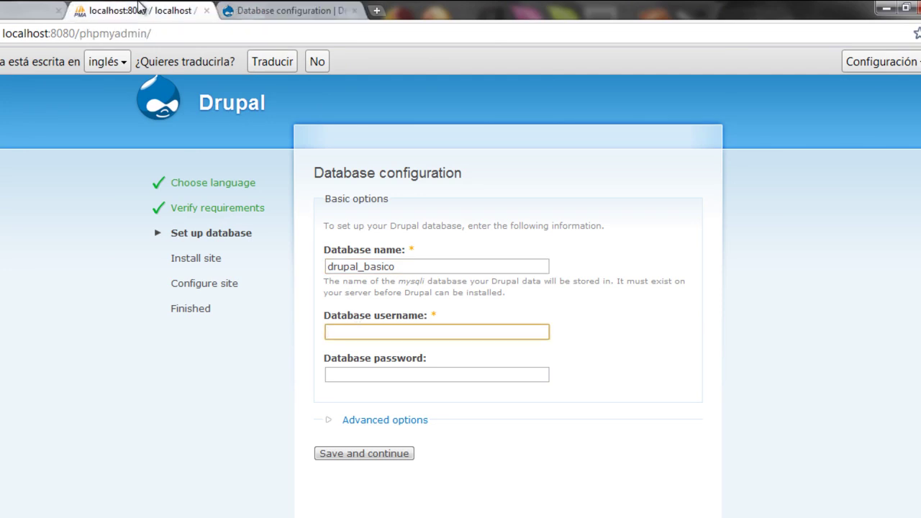
click(303, 10)
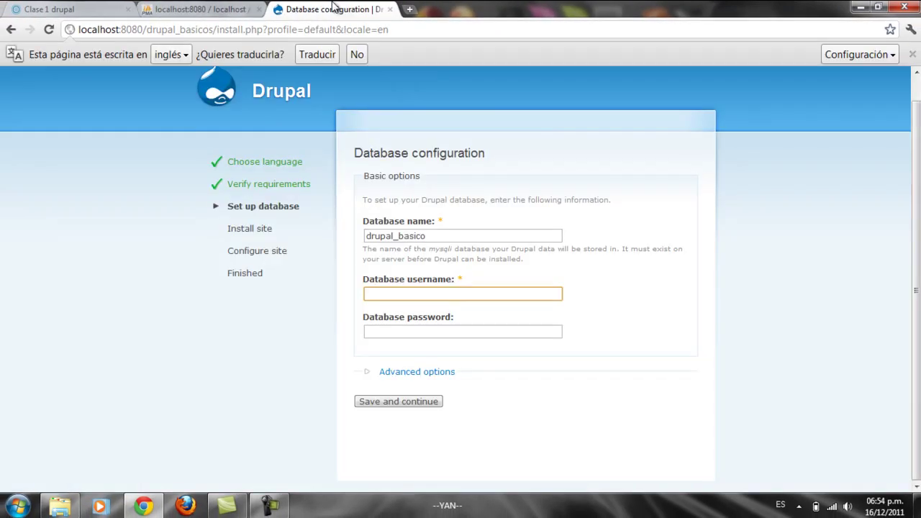
Step: Enter username root and the password, expand Advanced options, and submit the settings
click(453, 289)
text(root)
click(423, 332)
text(root)
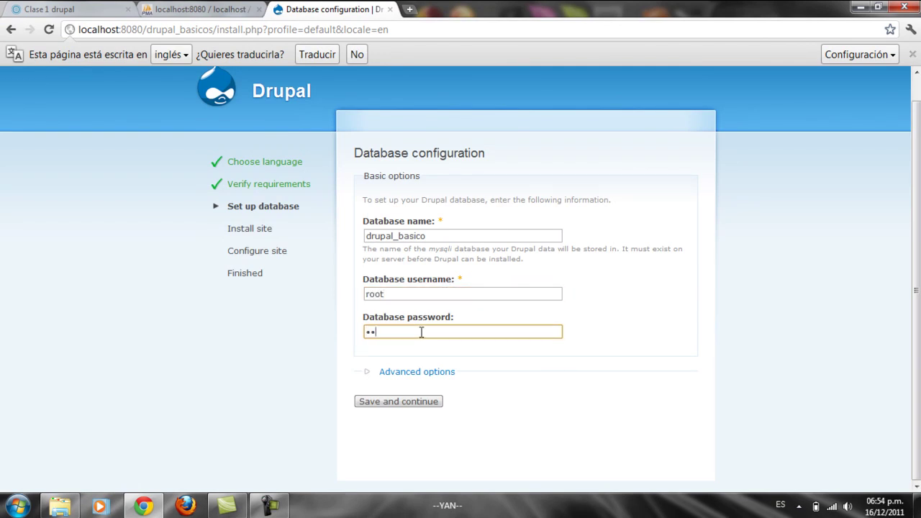
click(419, 372)
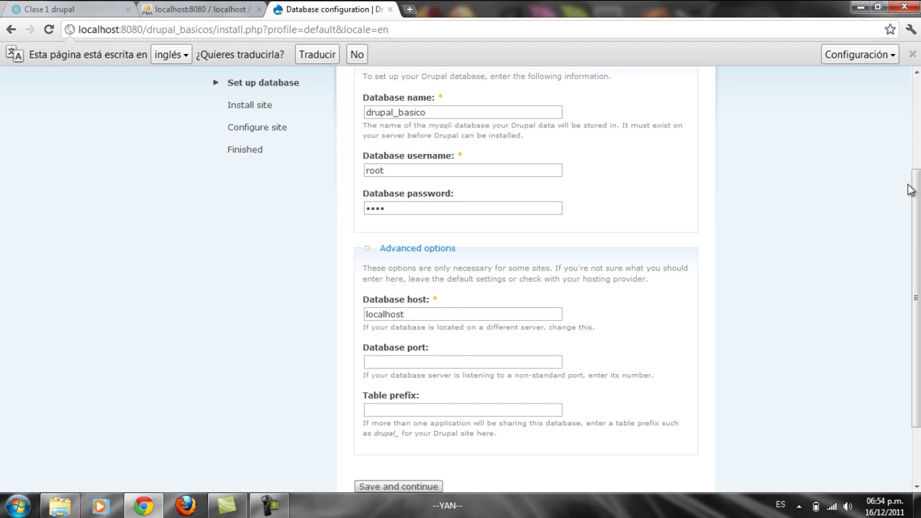
drag(915, 190, 916, 229)
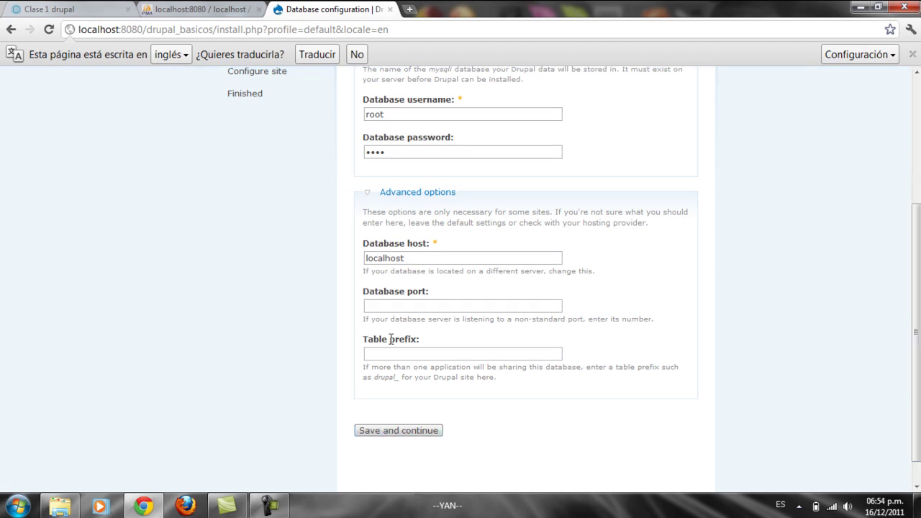
click(401, 432)
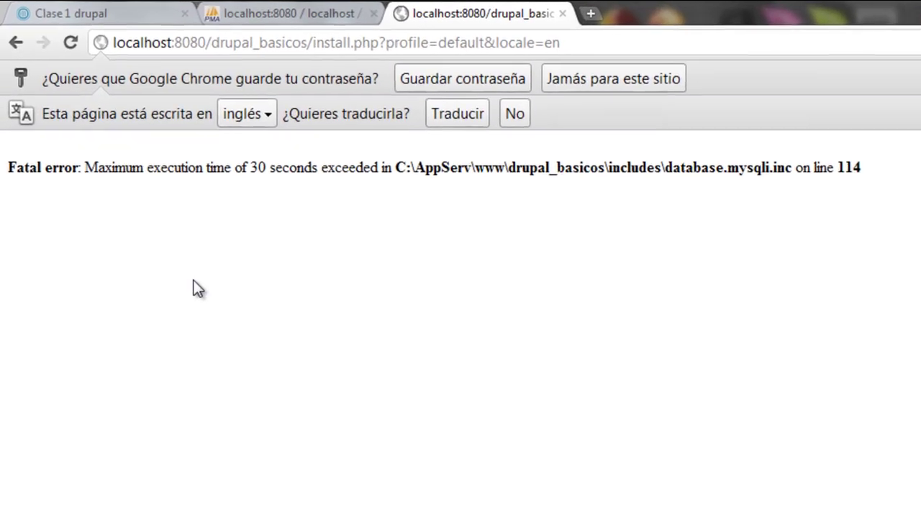
Step: Open php.ini via Start > All Programs > AppServ > Configuration Server > PHP Edit
drag(32, 158, 128, 189)
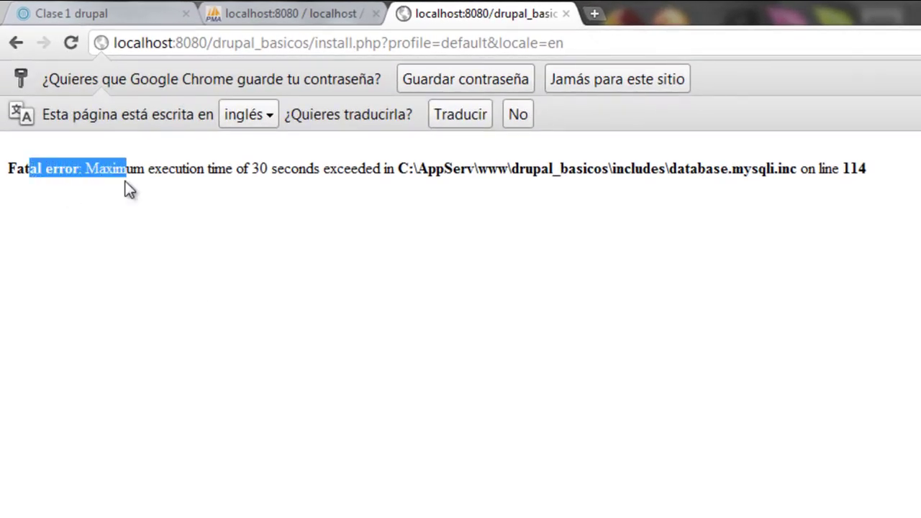
click(164, 206)
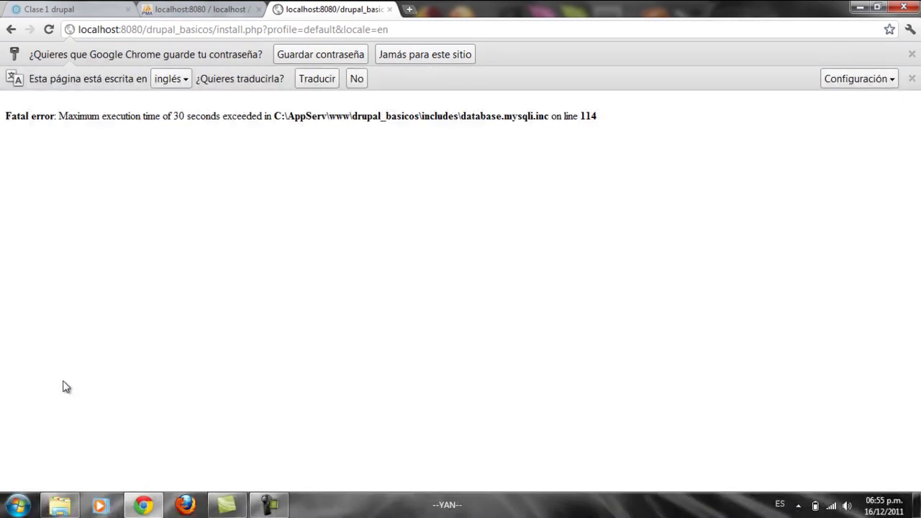
click(19, 501)
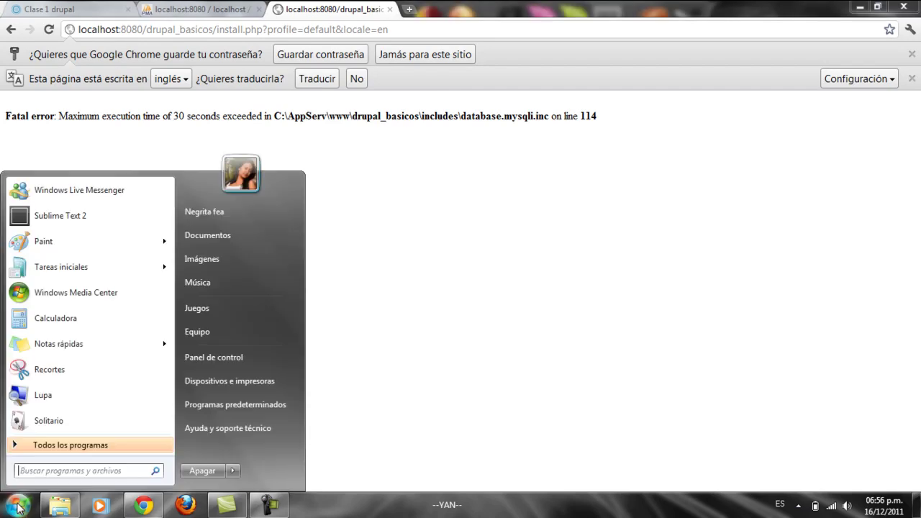
click(123, 446)
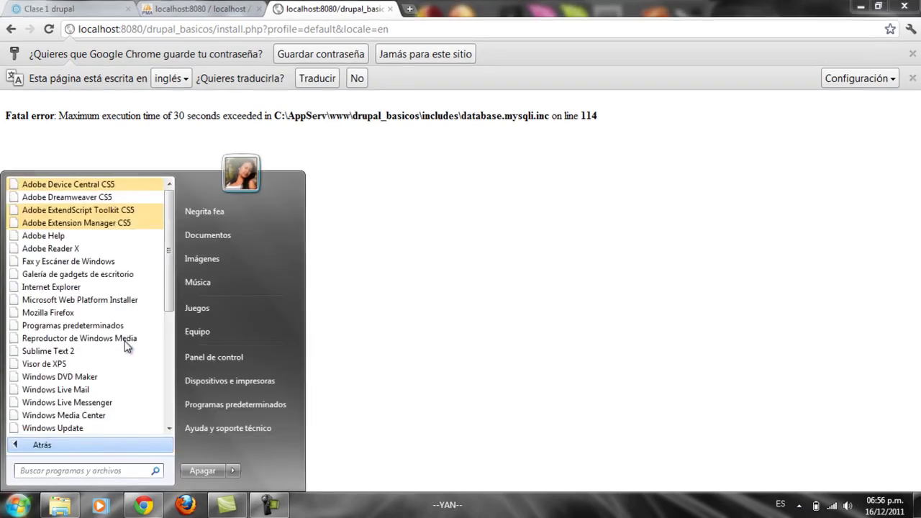
drag(229, 178, 220, 311)
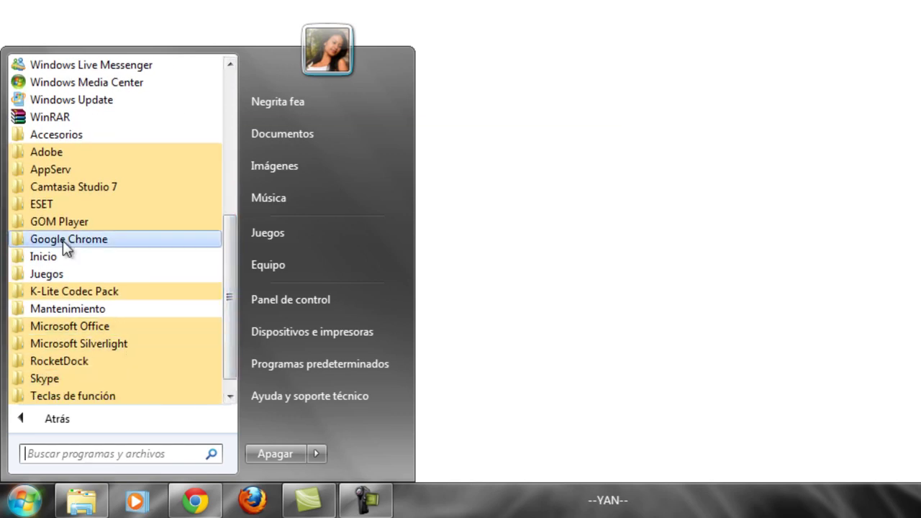
click(50, 171)
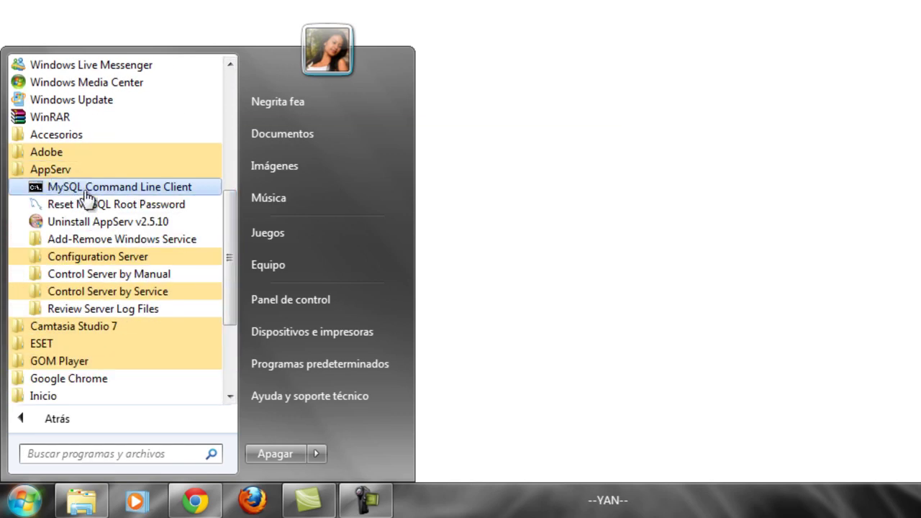
click(119, 257)
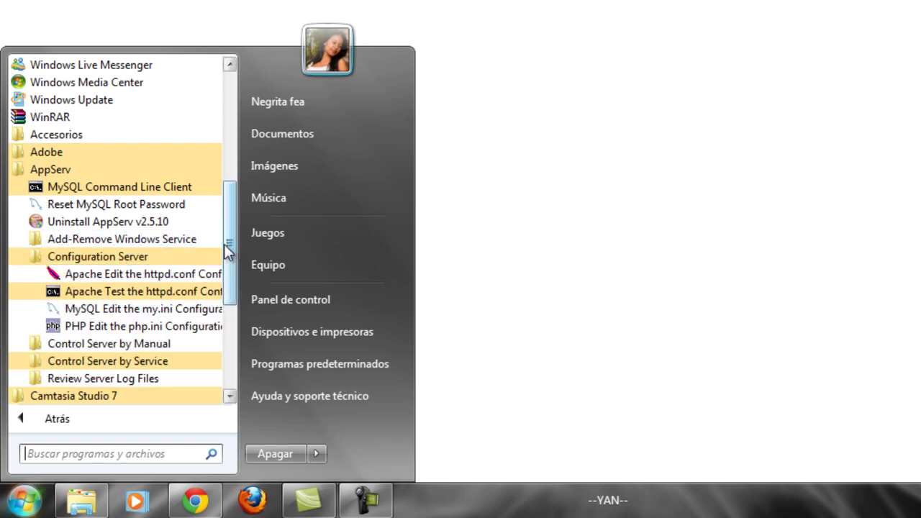
click(124, 329)
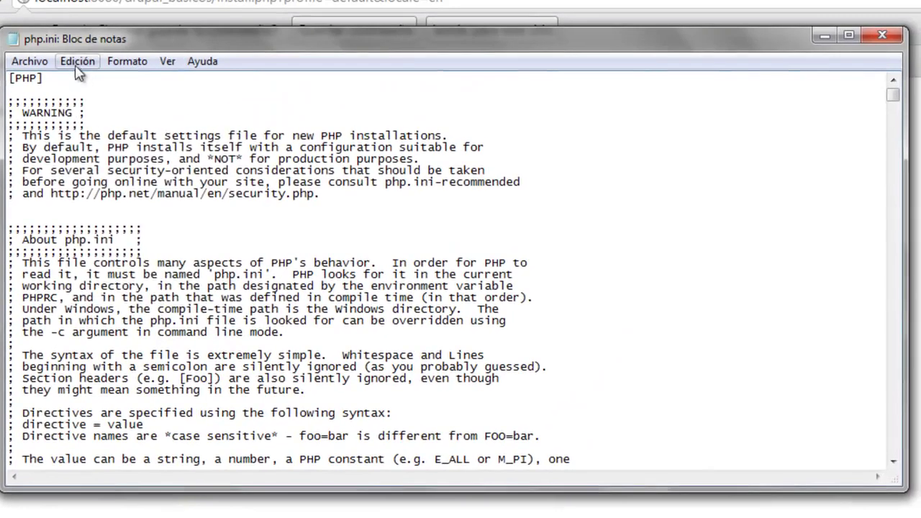
Step: Search php.ini for '30' to locate the max_execution_time setting
click(77, 61)
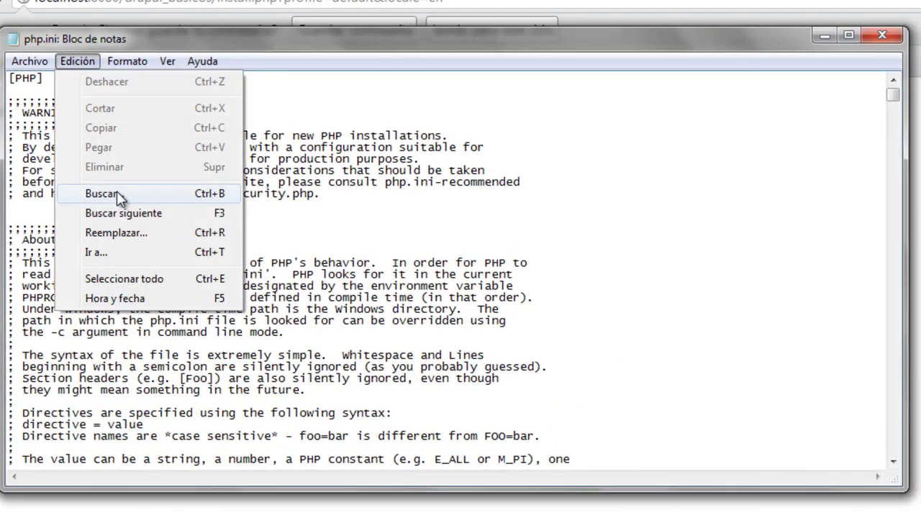
click(116, 191)
text(30)
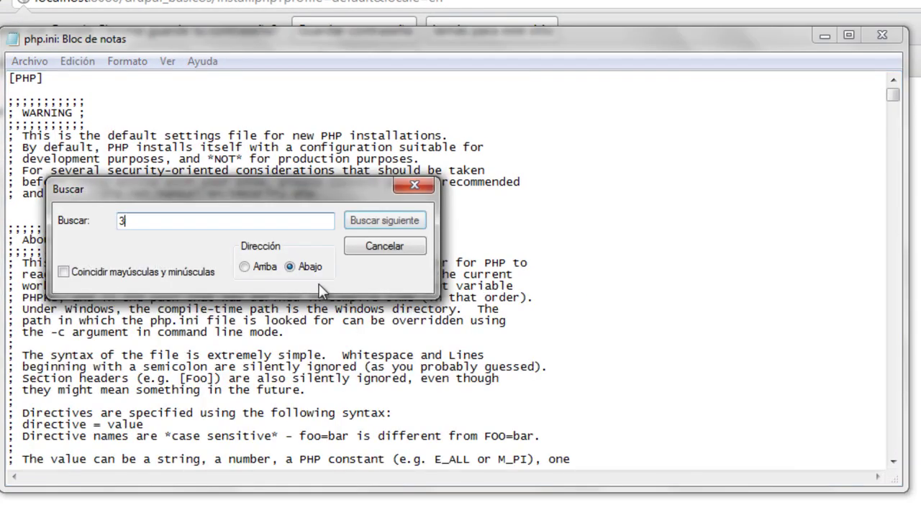
click(367, 224)
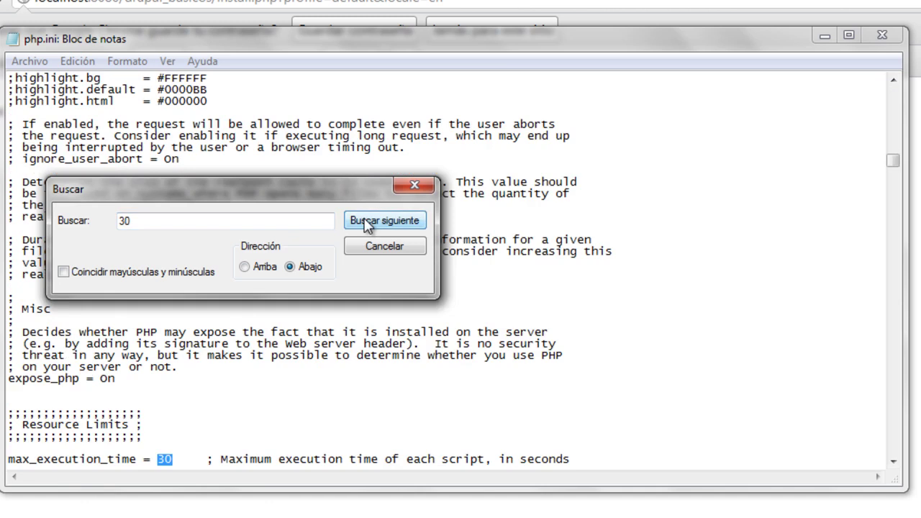
click(423, 187)
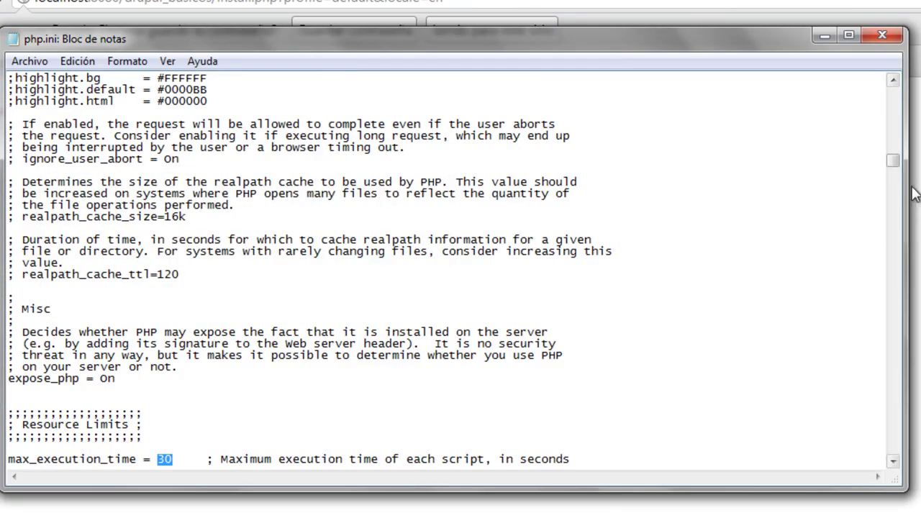
Step: Change max_execution_time from 30 to 60 and close Notepad
drag(896, 164, 896, 173)
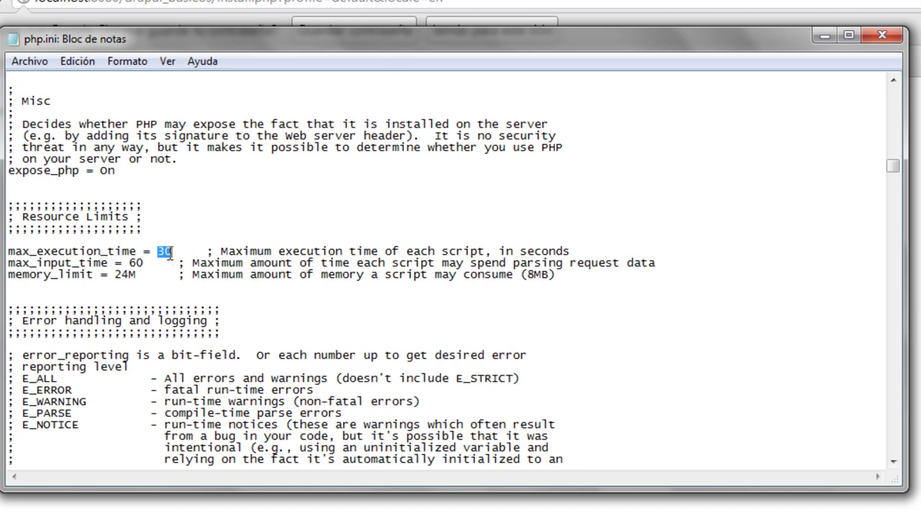
text(60)
click(882, 36)
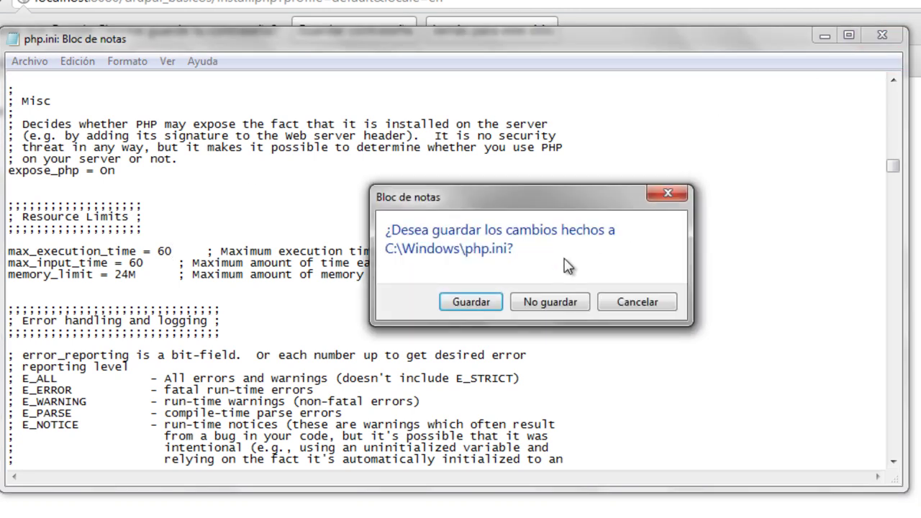
Step: Save the php.ini changes and reload the installer page to retry the installation
click(480, 303)
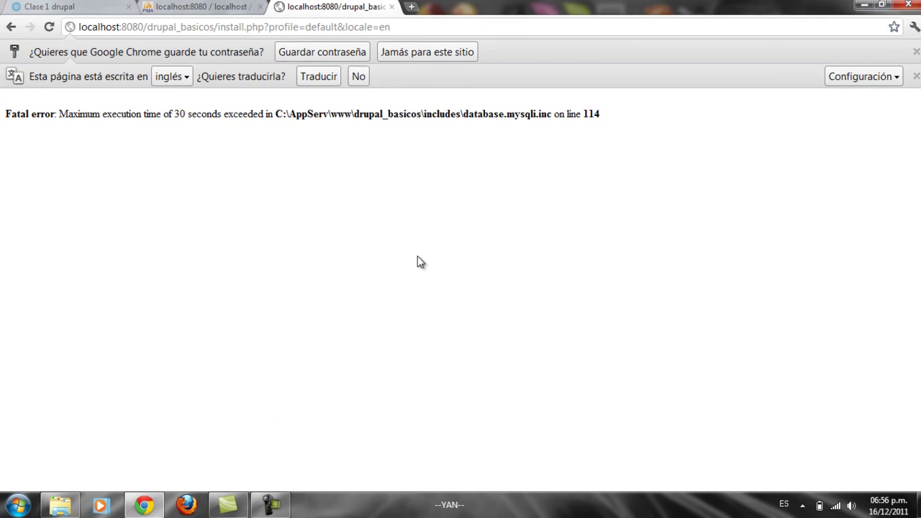
click(434, 27)
key(Return)
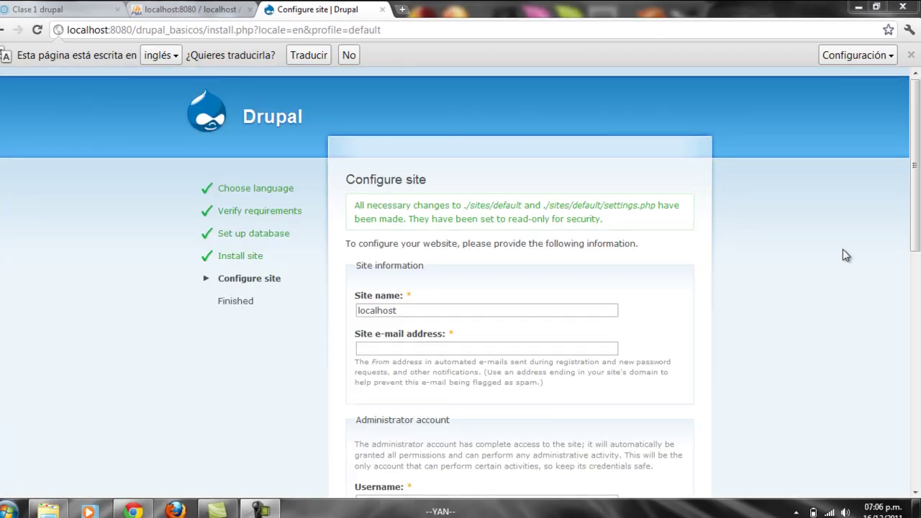
Step: Replace the site name localhost with 'Drupal Basico' and enter the site's e-mail address
scroll(915, 137, down, 2)
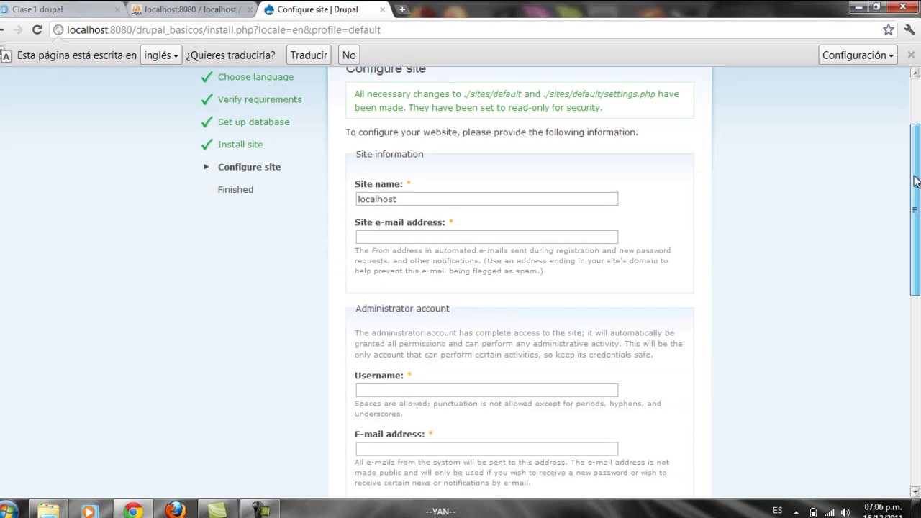
drag(409, 201, 337, 204)
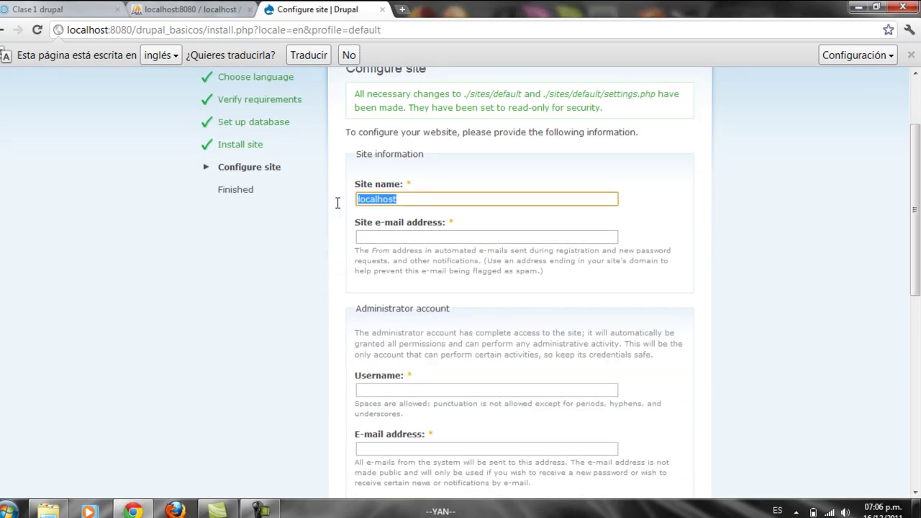
text(Drupal )
text(Bascio)
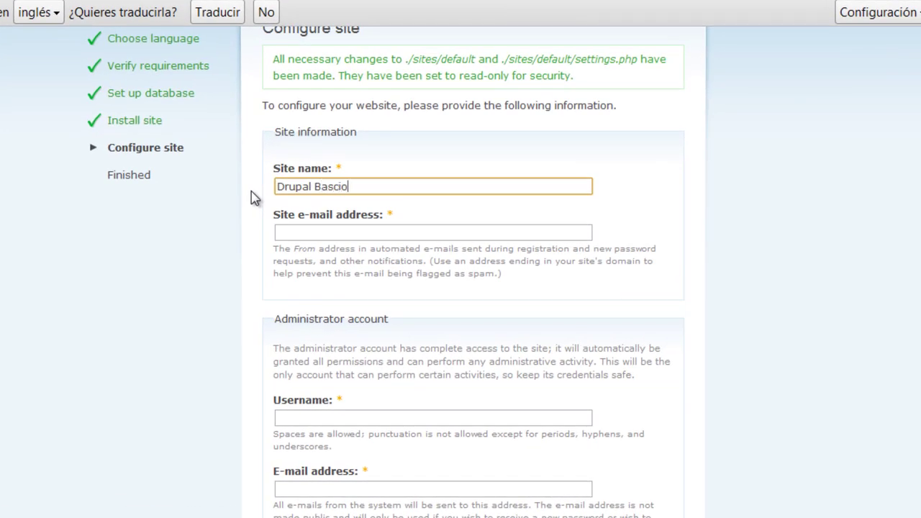
key(BackSpace)
key(BackSpace)
text(ico)
click(283, 229)
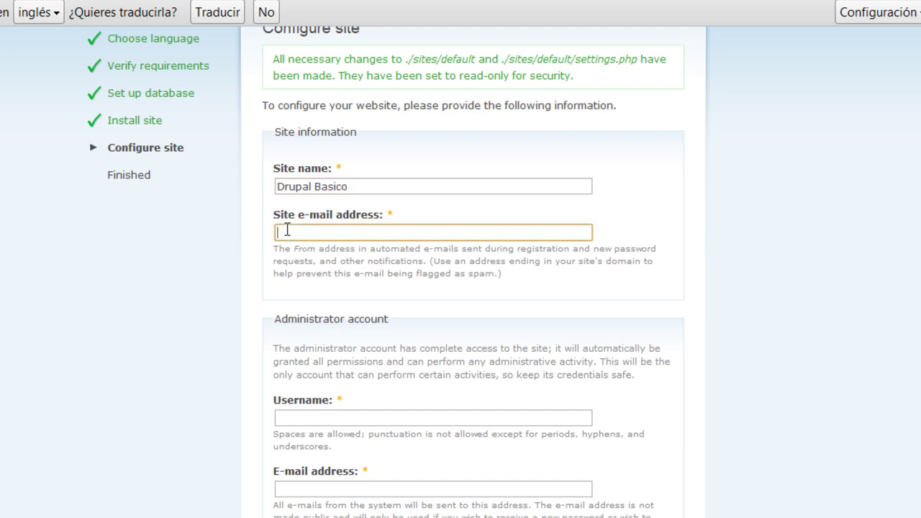
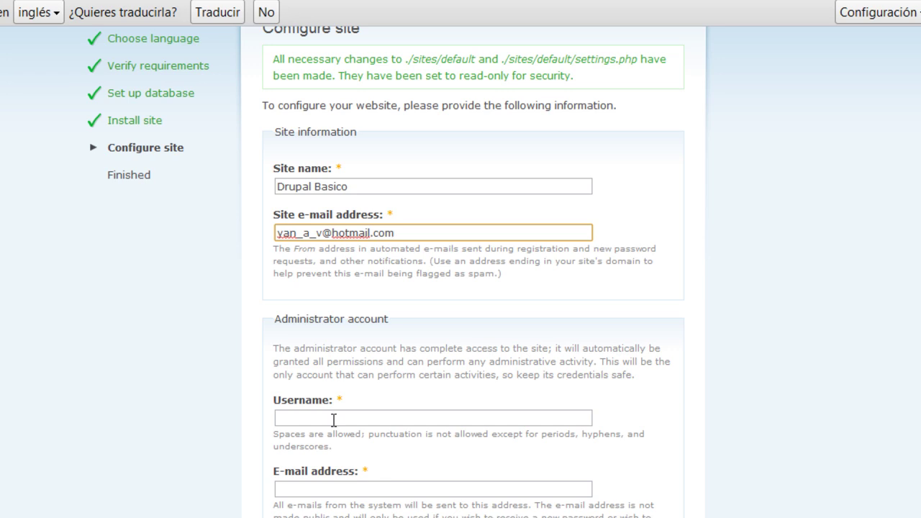
Step: Enter 'webmaster' as the administrator username and type the account password
scroll(853, 229, down, 3)
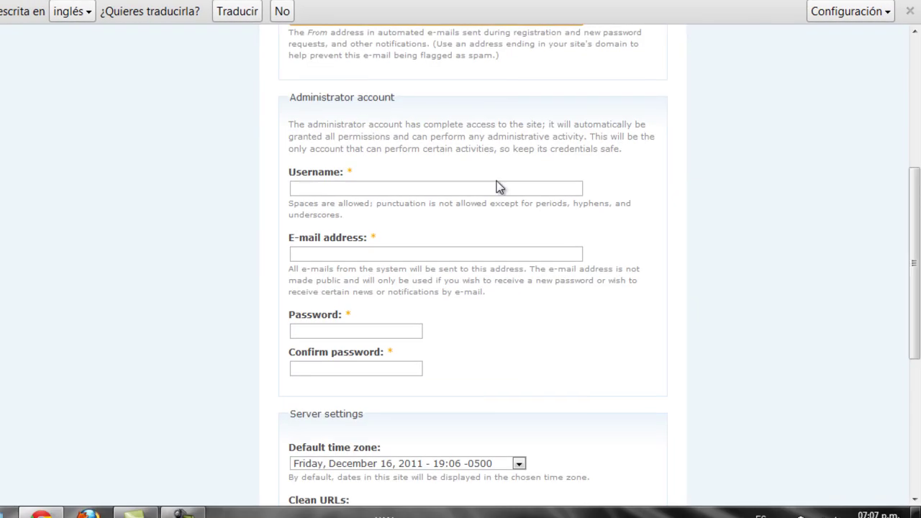
click(477, 188)
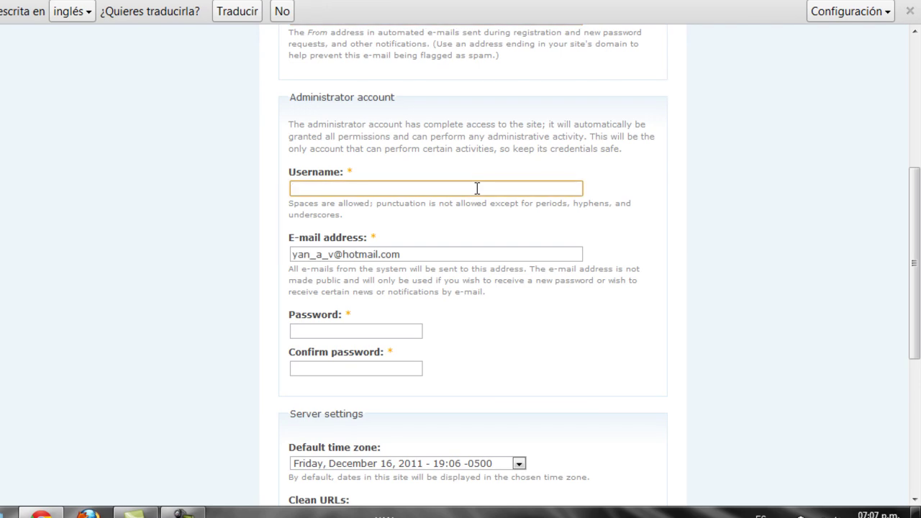
text(webmaster)
click(328, 332)
text(••••••••••)
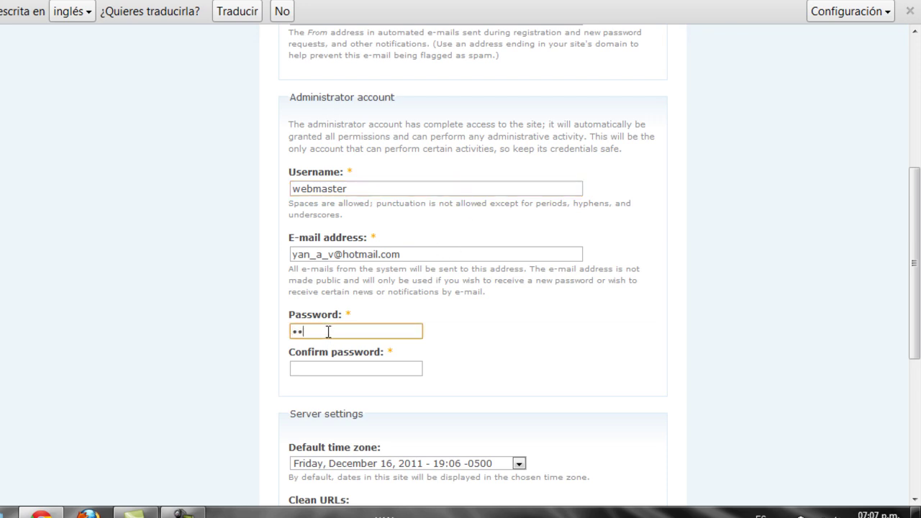
text(••)
key(BackSpace)
key(BackSpace)
key(BackSpace)
key(BackSpace)
key(BackSpace)
key(BackSpace)
key(BackSpace)
key(BackSpace)
key(BackSpace)
key(BackSpace)
key(BackSpace)
key(BackSpace)
key(BackSpace)
text(•••••••••)
key(BackSpace)
key(BackSpace)
key(BackSpace)
key(BackSpace)
key(BackSpace)
key(BackSpace)
key(BackSpace)
key(BackSpace)
key(BackSpace)
text(•••••••)
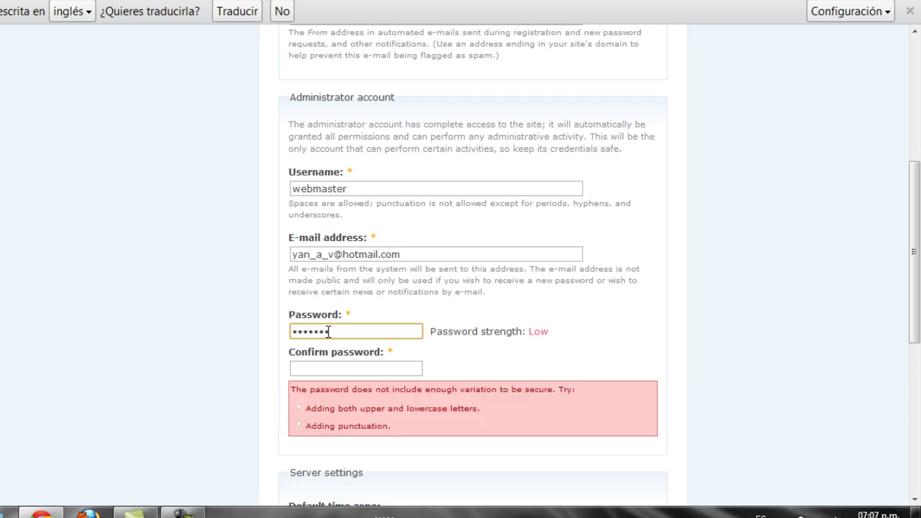
Step: Retype the password in Confirm password so both fields match
click(327, 369)
text(•••••)
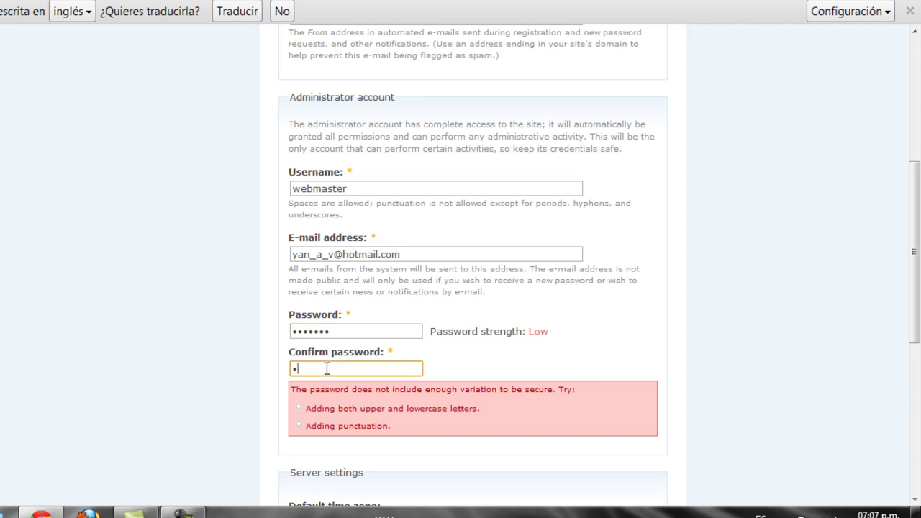
text(•••)
click(356, 331)
text(•)
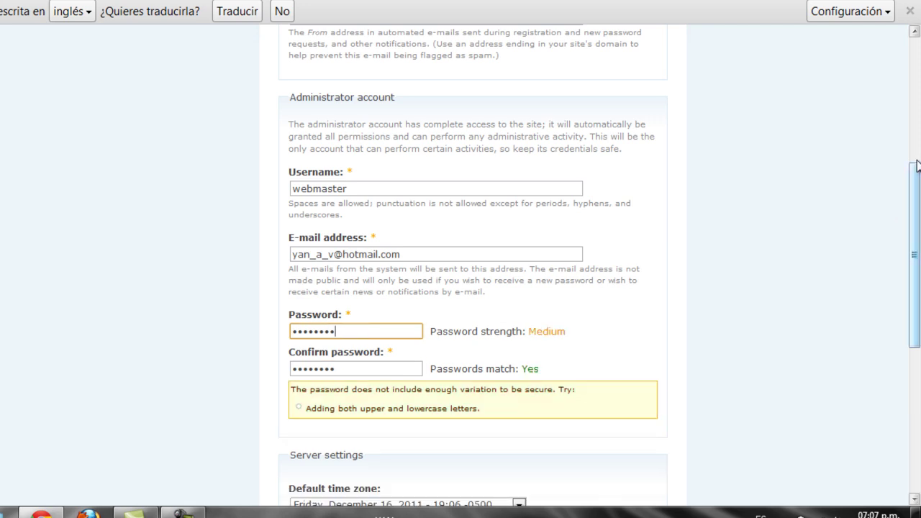
drag(918, 165, 918, 322)
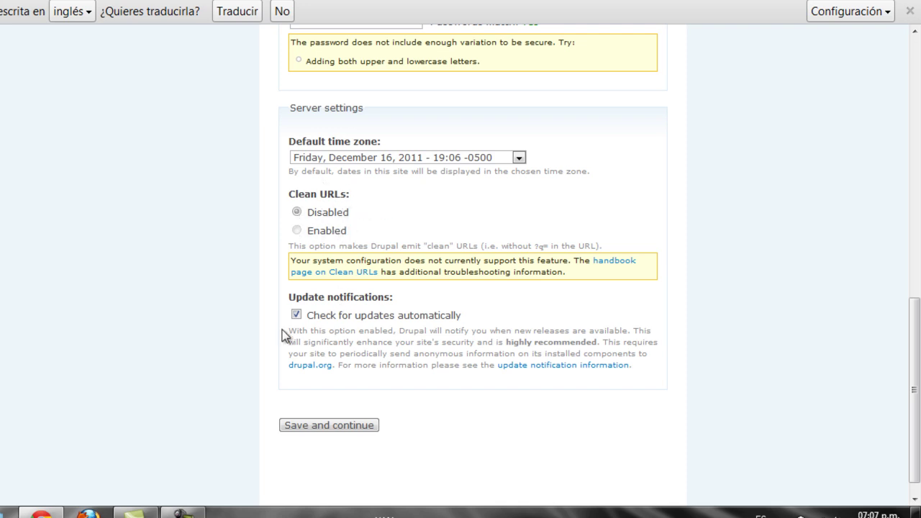
Step: Save the site configuration to complete the installation, then follow the link to the new site
click(321, 425)
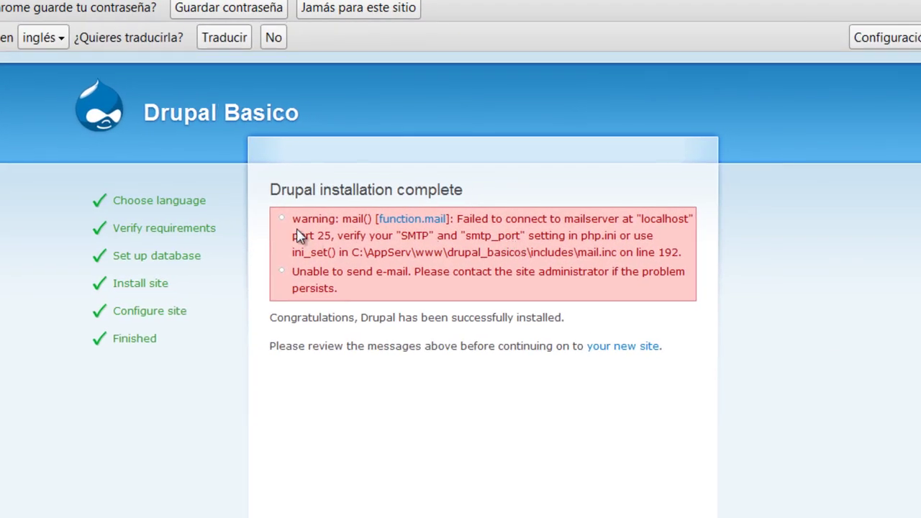
drag(295, 223, 343, 291)
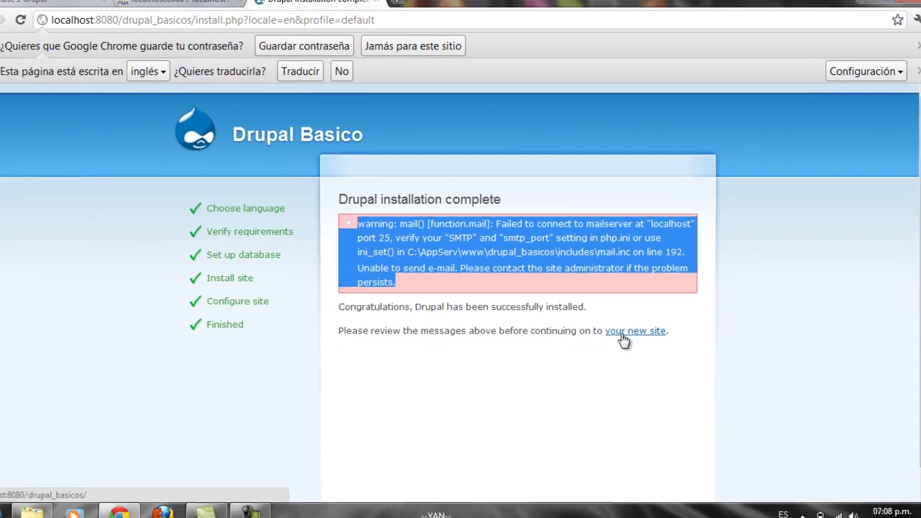
click(622, 334)
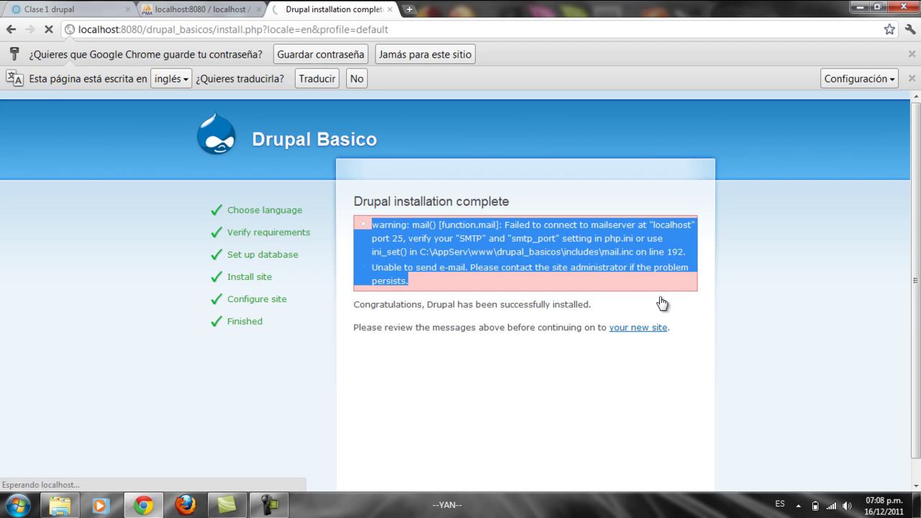
Step: Dismiss Chrome's translate and save-password bars on the welcome page, then return to the 'Clase 1 drupal' presentation tab
click(912, 79)
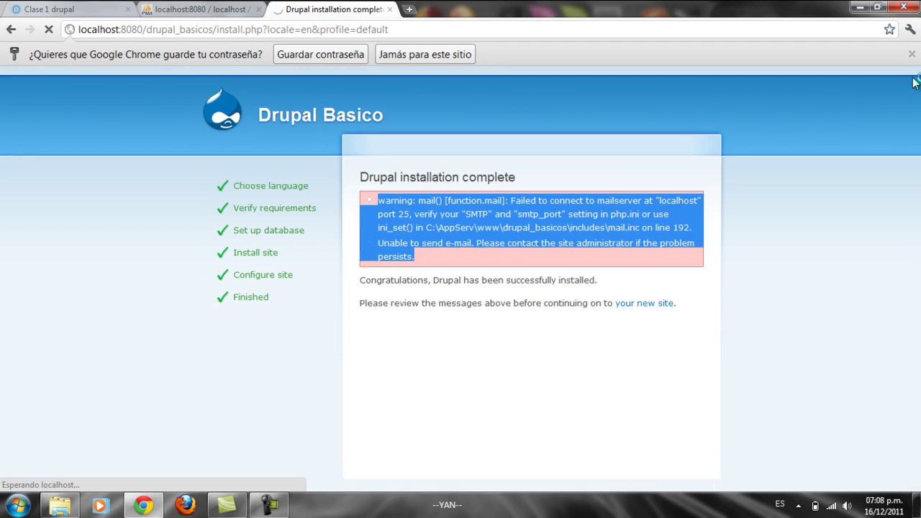
click(912, 55)
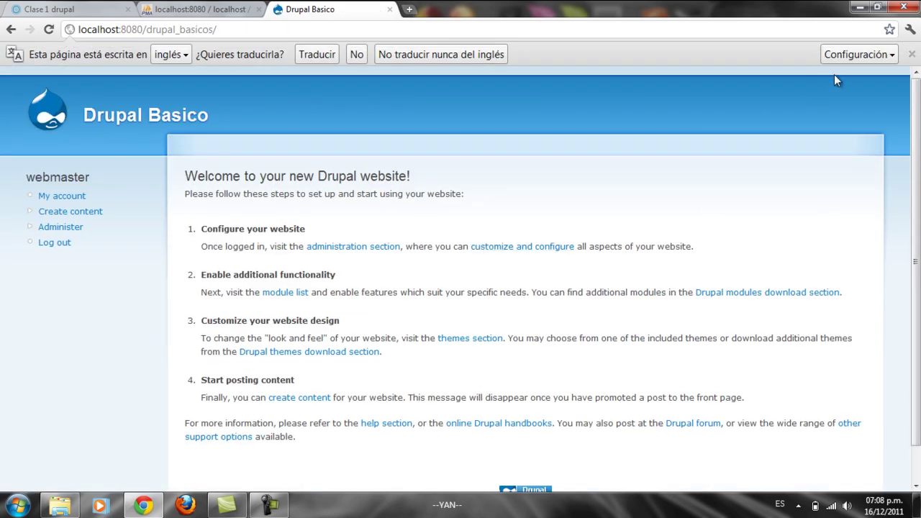
click(912, 55)
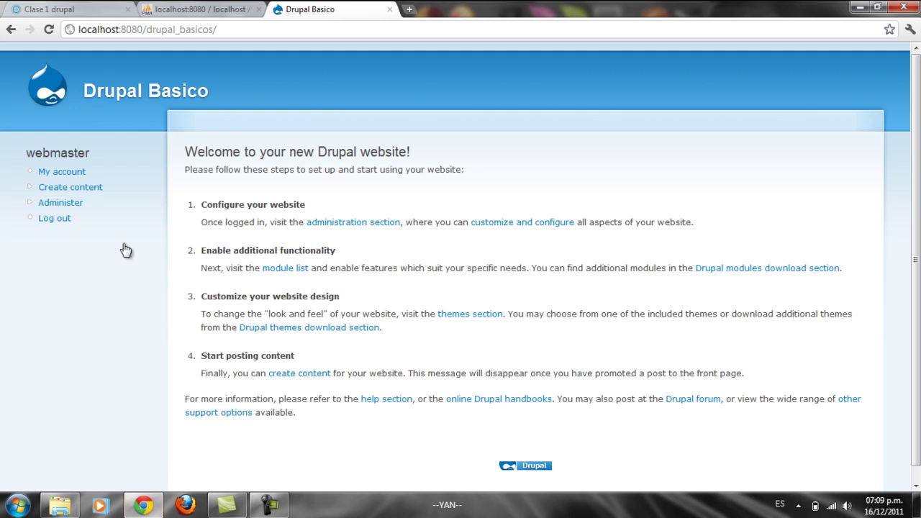
click(72, 10)
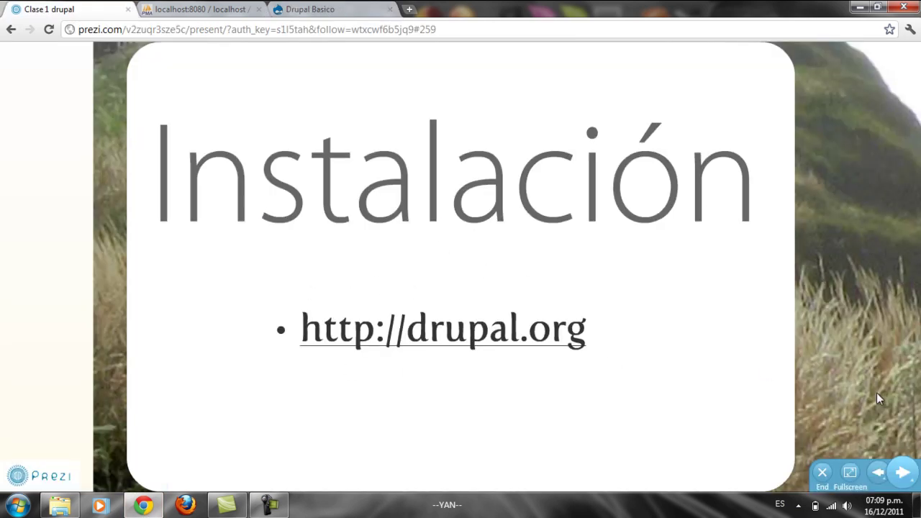
Step: Advance Prezi to the Traducir slide, glance at the Drupal Basico tab, and open a new blank tab
click(904, 473)
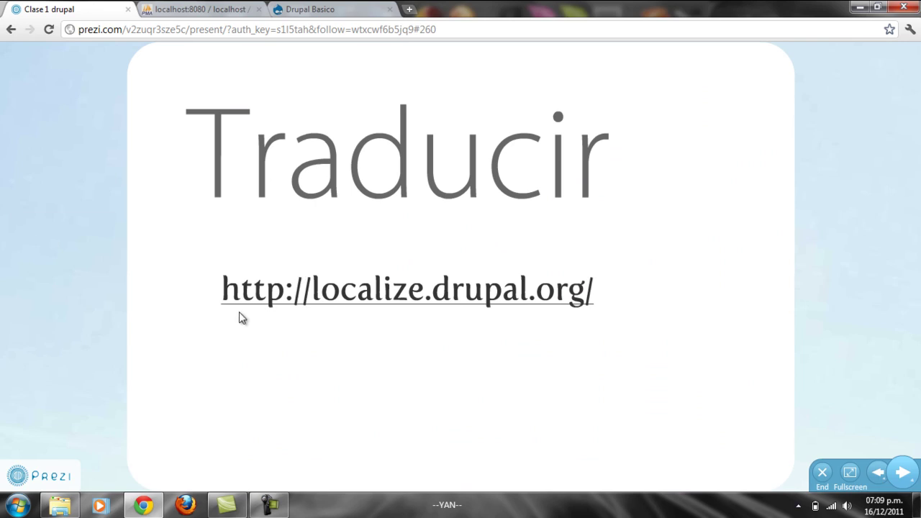
click(388, 7)
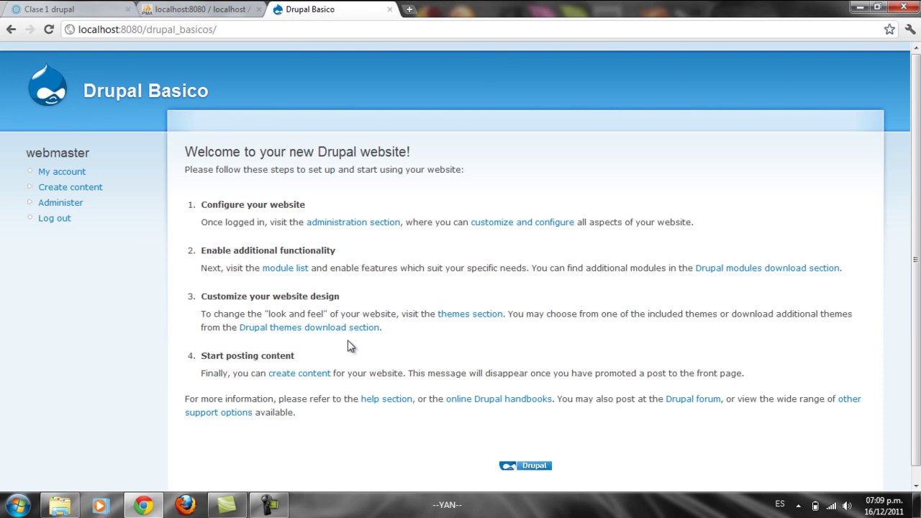
click(63, 8)
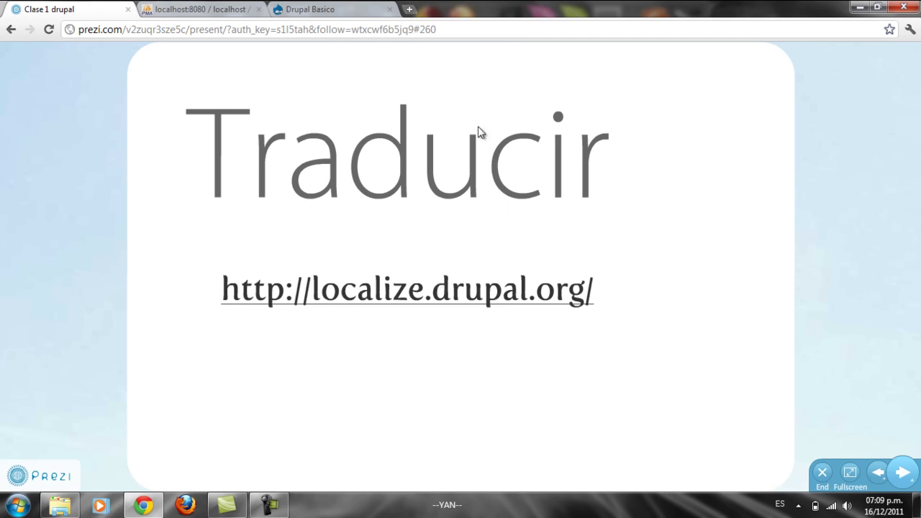
click(408, 7)
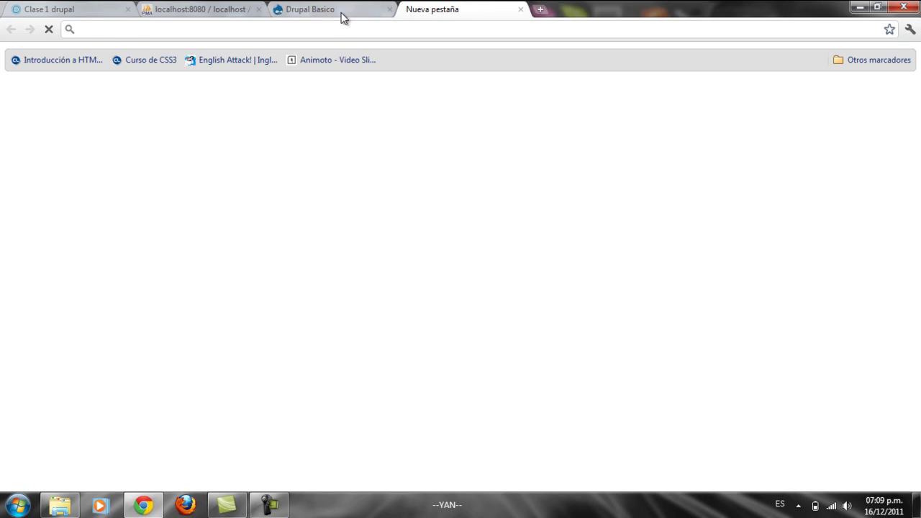
Step: Go to drupal.org, open Download & Extend, and follow the Translations link
click(341, 12)
click(436, 9)
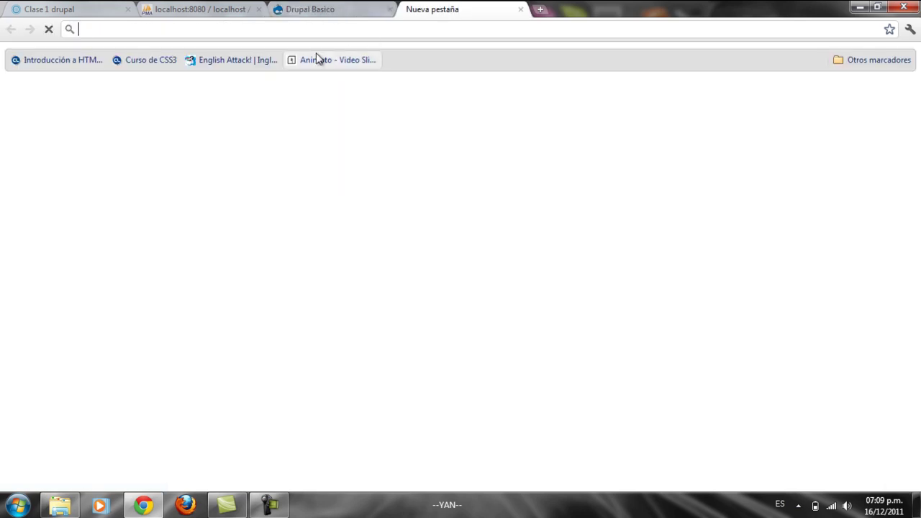
text(drupal.org)
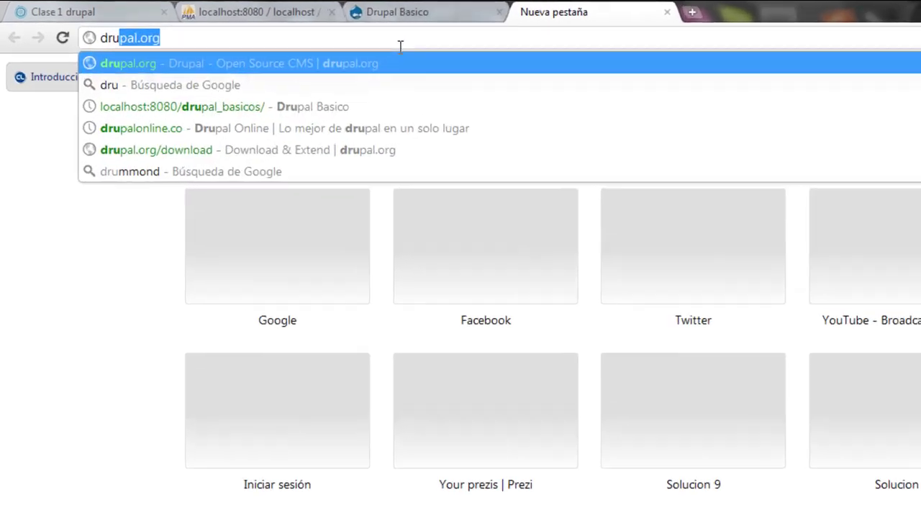
key(Return)
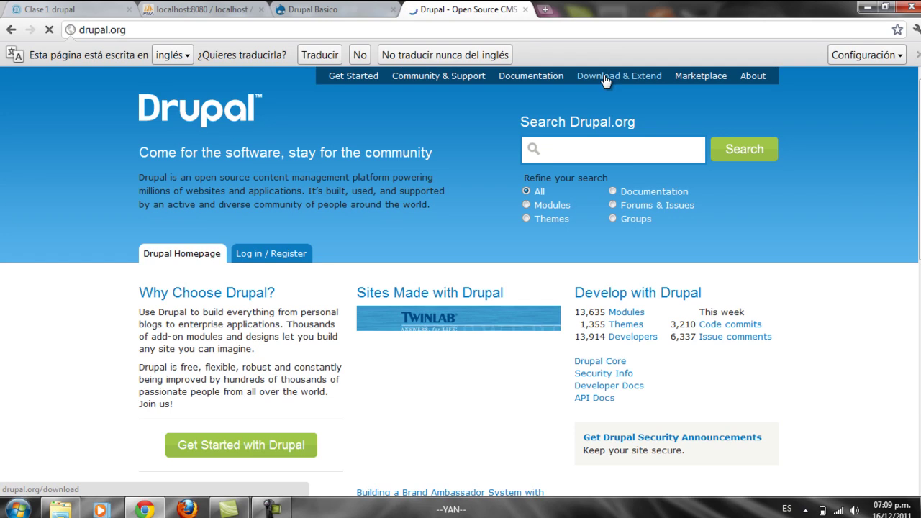
click(604, 76)
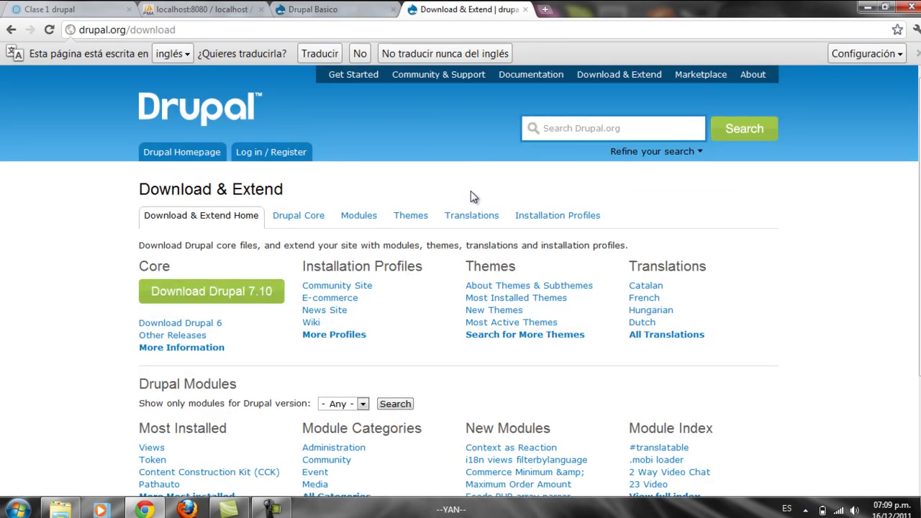
click(473, 217)
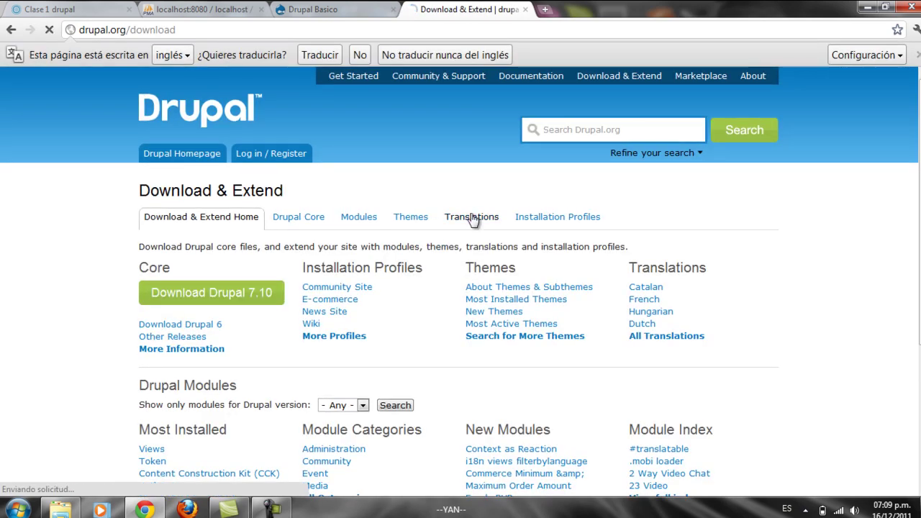